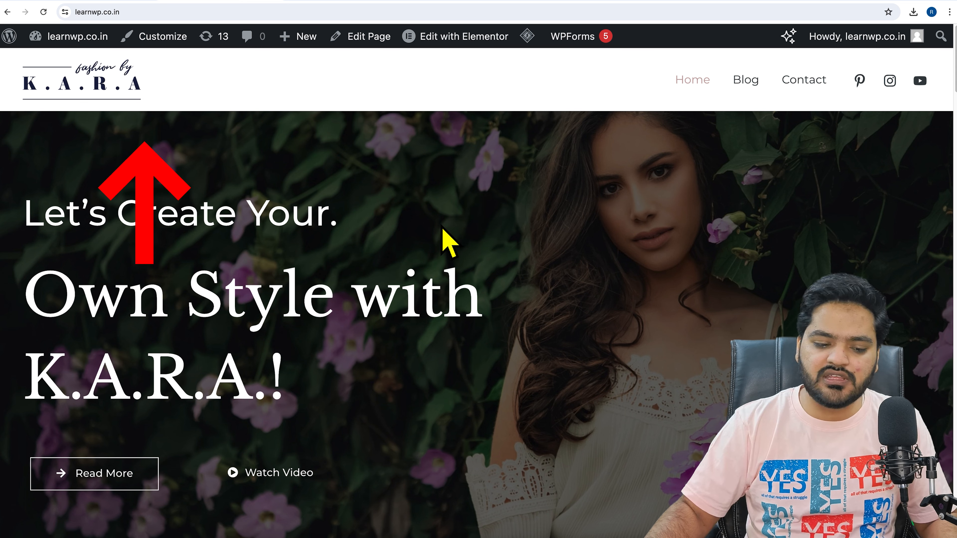
pyautogui.scroll(-3, 444, 239)
pyautogui.scroll(3, 444, 237)
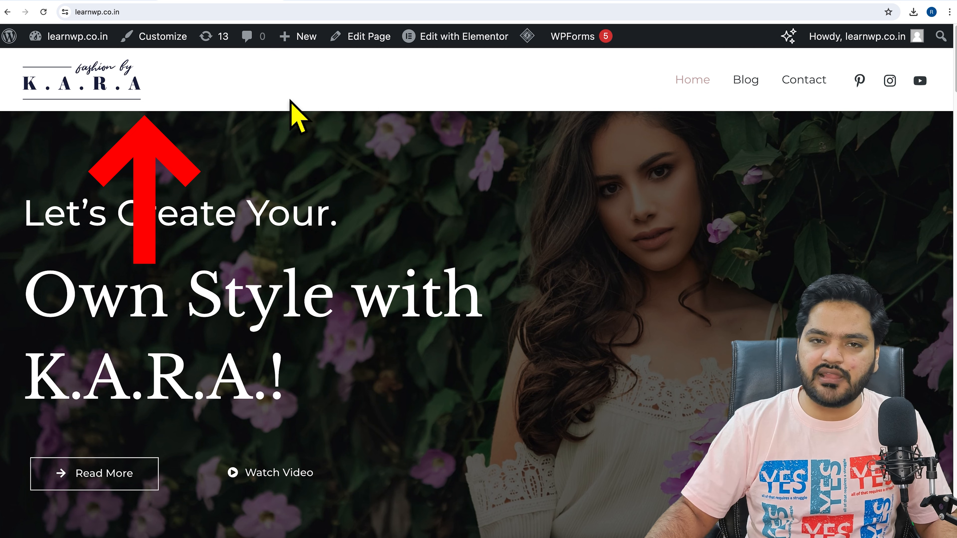
pyautogui.scroll(-15, 402, 229)
pyautogui.scroll(-5, 414, 234)
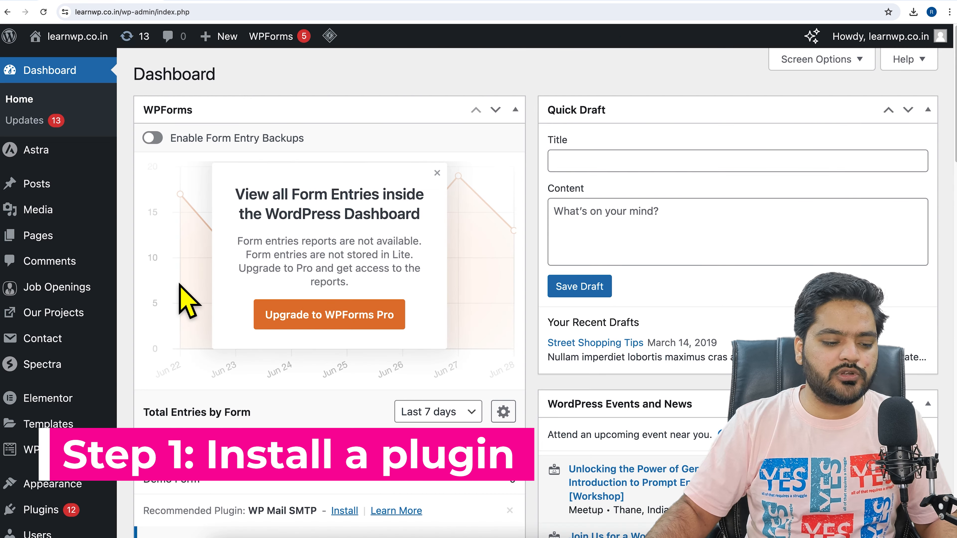
# Open the page for adding new plugins and search for "header & footer builder"
pyautogui.scroll(-6, 124, 334)
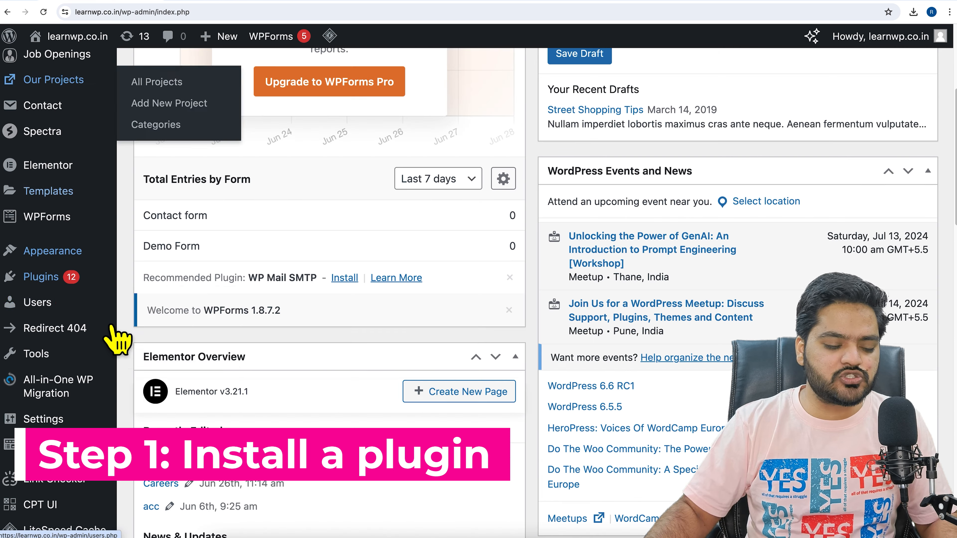
pyautogui.moveTo(105, 279)
pyautogui.click(159, 296)
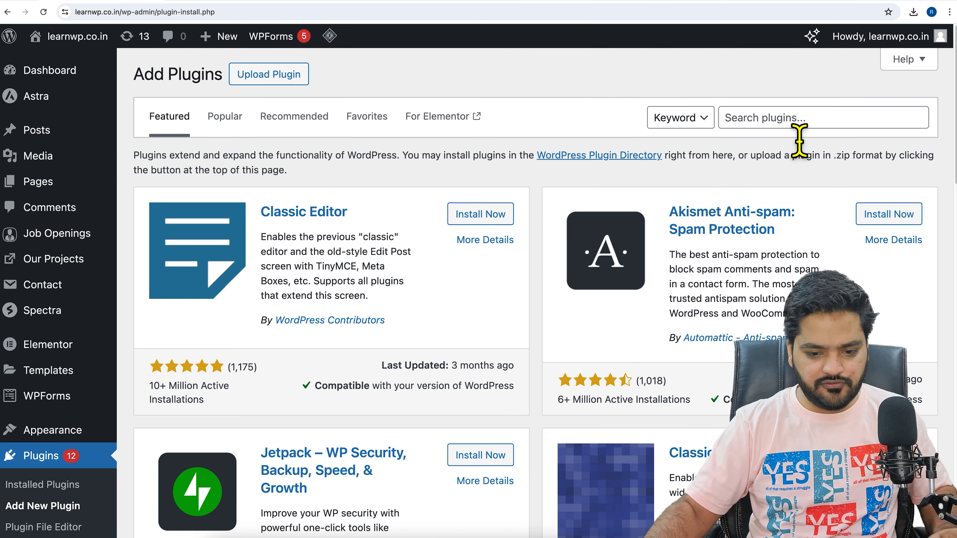
pyautogui.click(799, 127)
pyautogui.write('c')
pyautogui.press('BackSpace')
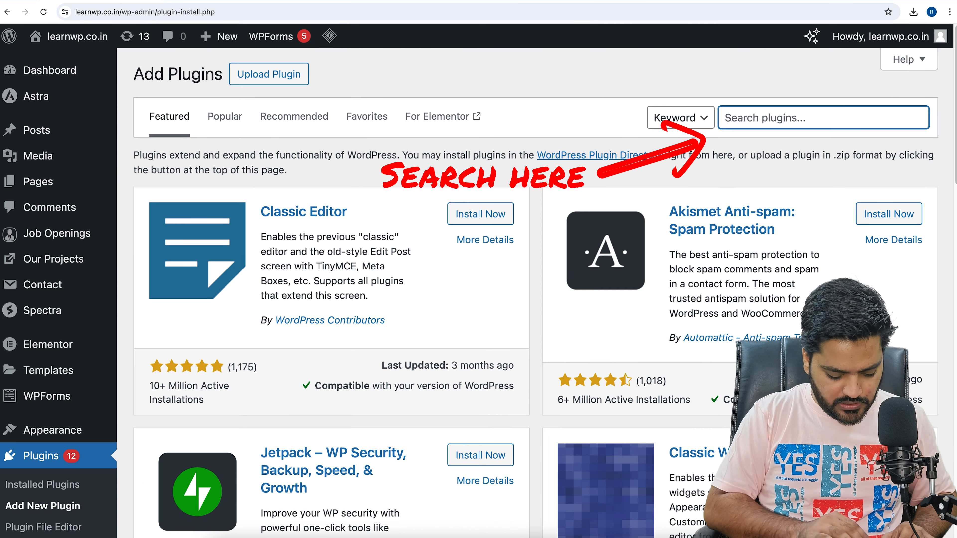
pyautogui.write('header & footer builder')
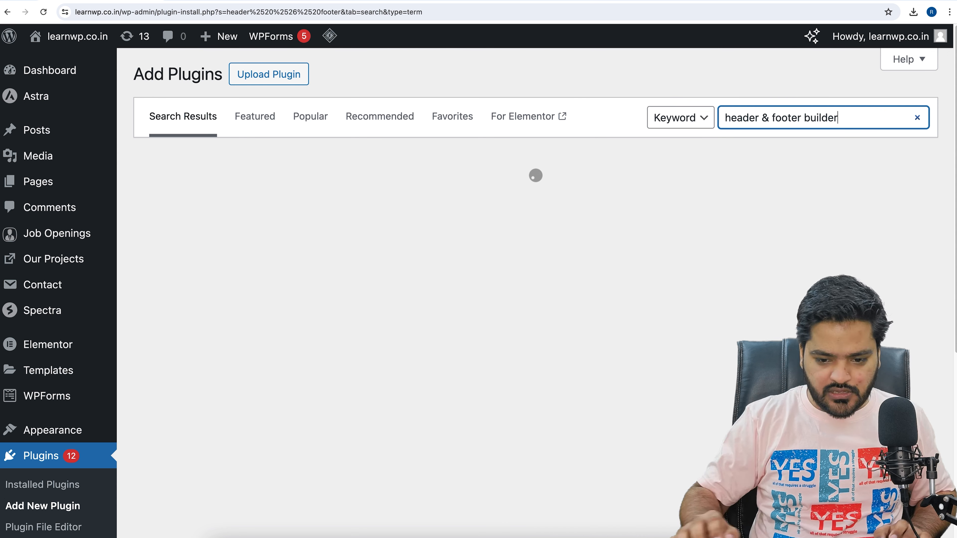
pyautogui.click(634, 78)
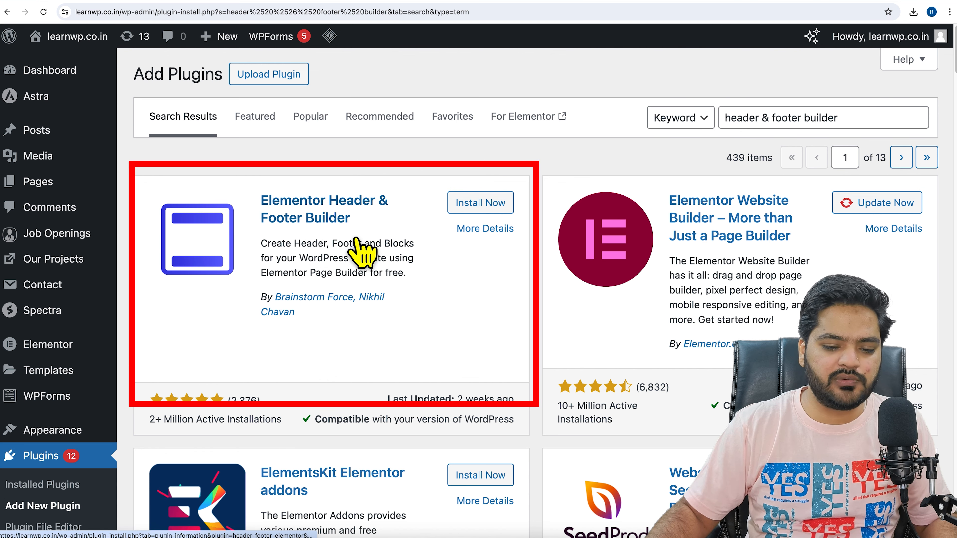
# Install and activate the Elementor Header & Footer Builder plugin
pyautogui.click(490, 212)
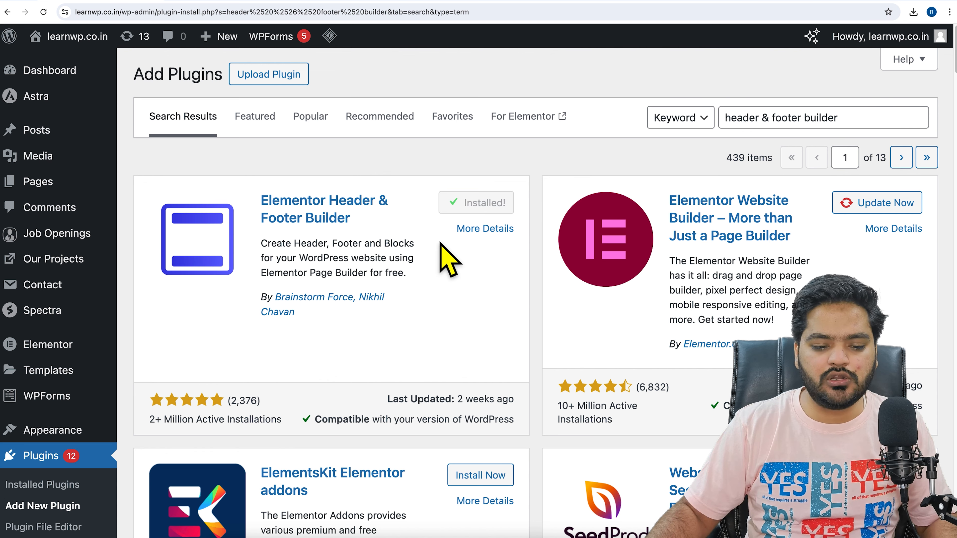
pyautogui.click(501, 215)
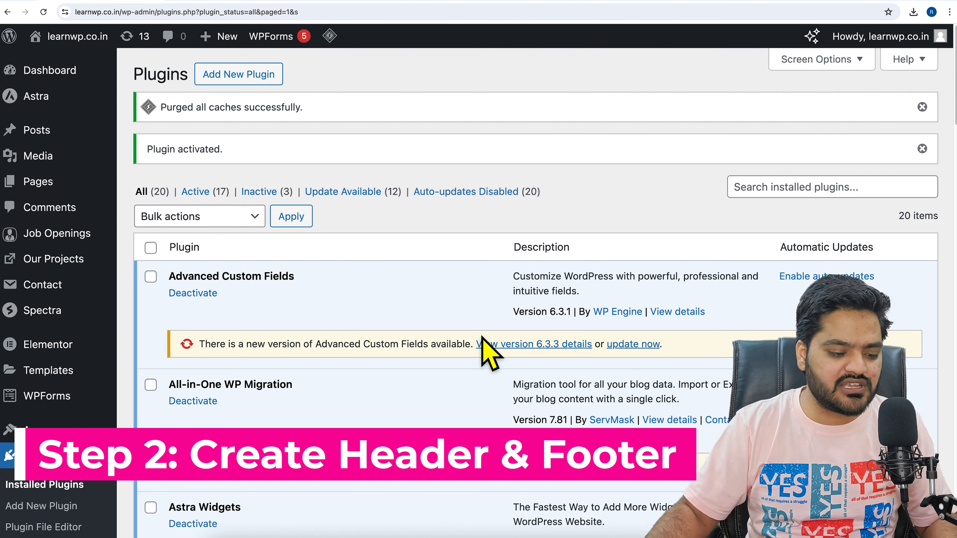
# Go to the Elementor Header & Footer Builder templates and start a new template, skipping the introductory questions
pyautogui.scroll(-8, 109, 336)
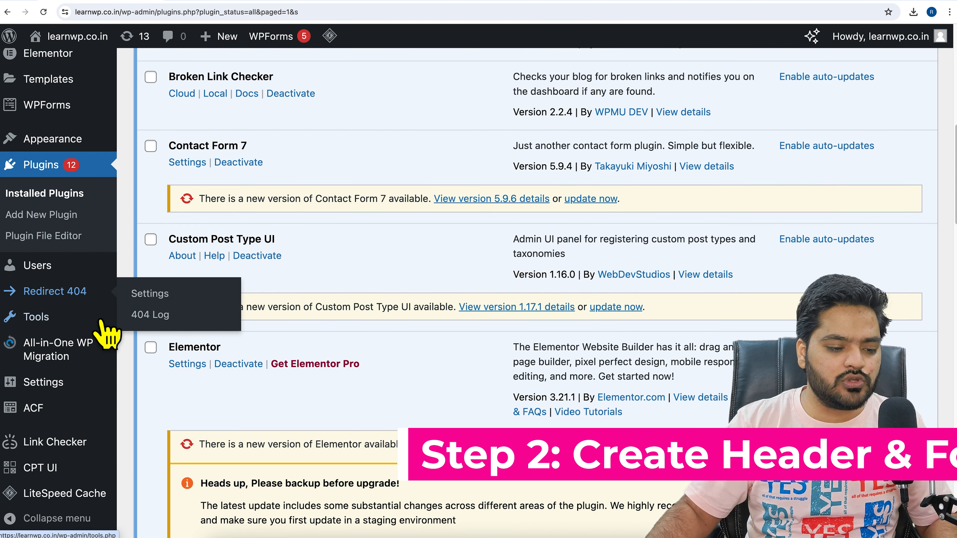
pyautogui.moveTo(86, 147)
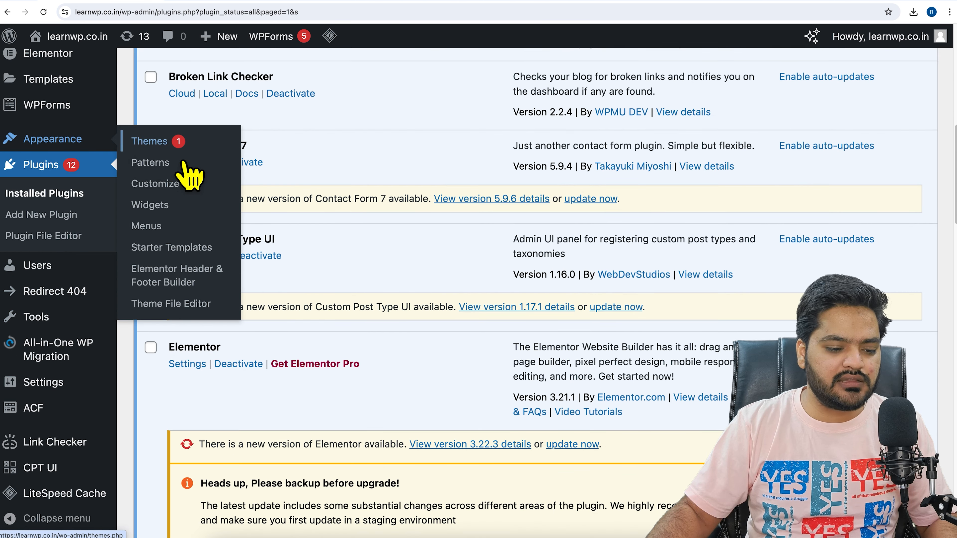
pyautogui.click(191, 289)
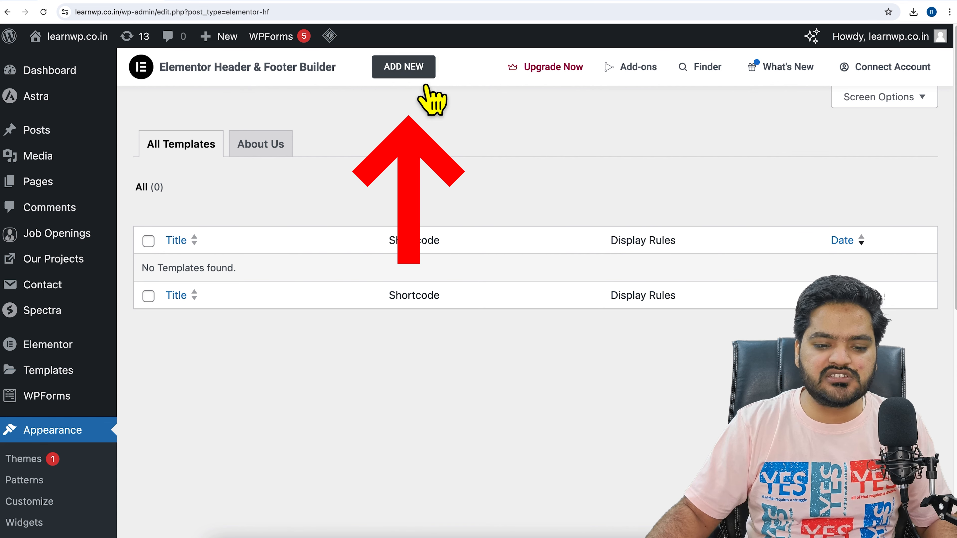
pyautogui.click(422, 76)
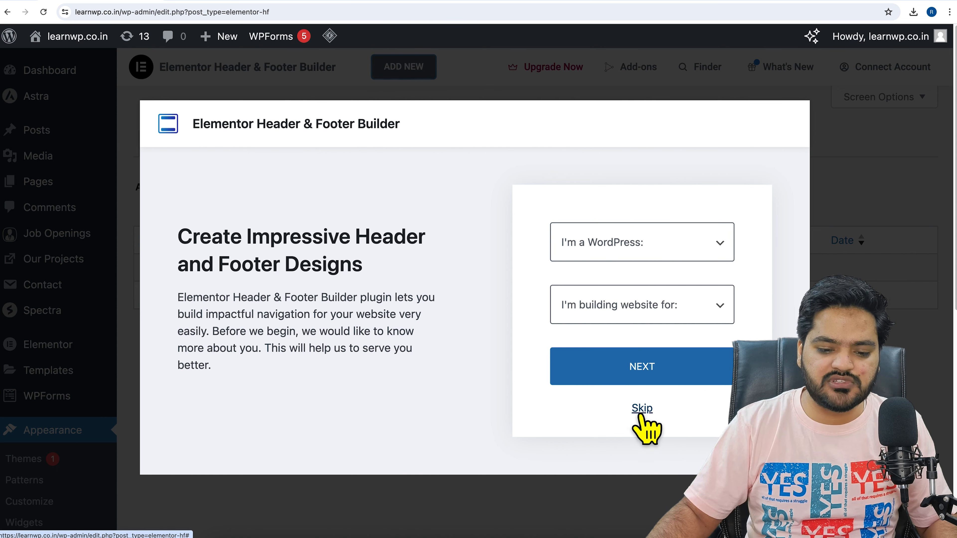
pyautogui.click(641, 409)
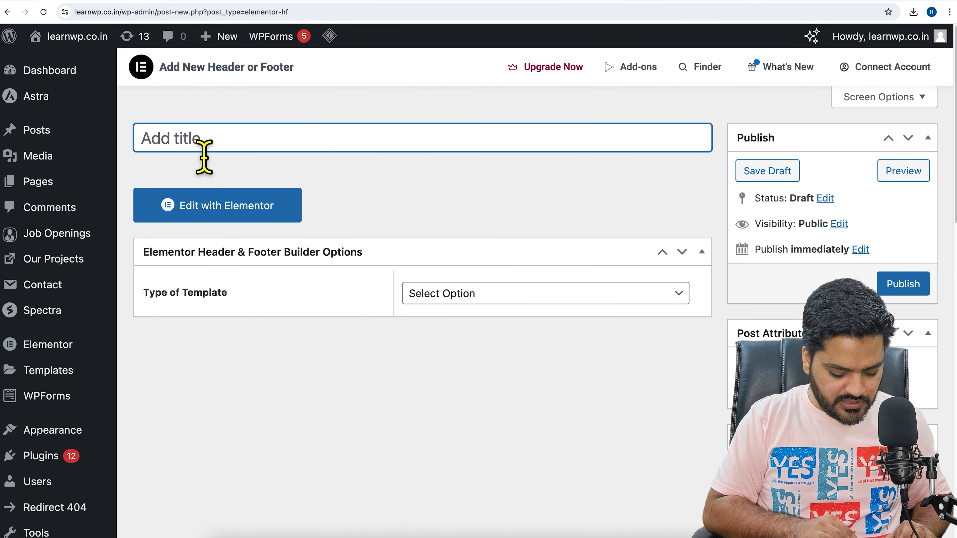
# Title the new template "Header" and set its type of template to Header
pyautogui.write('Header')
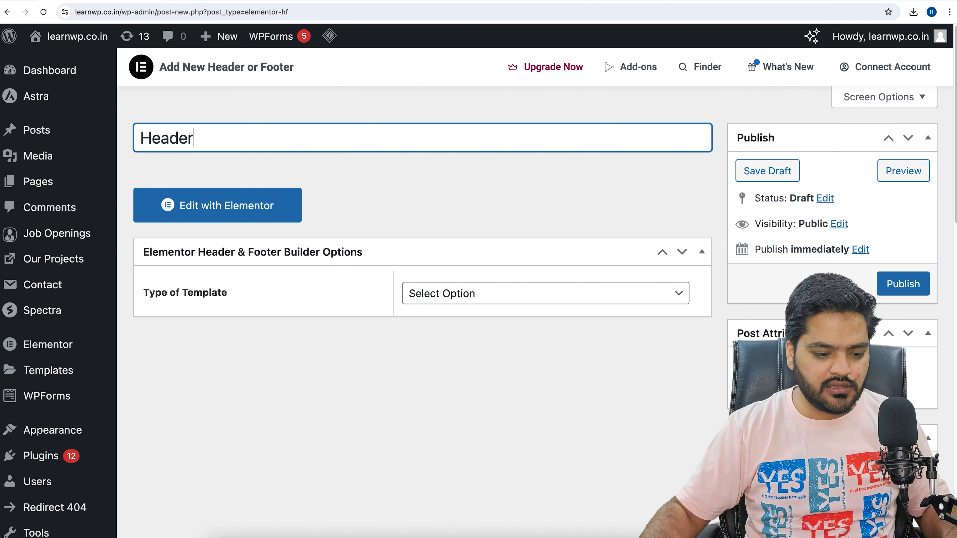
pyautogui.click(471, 296)
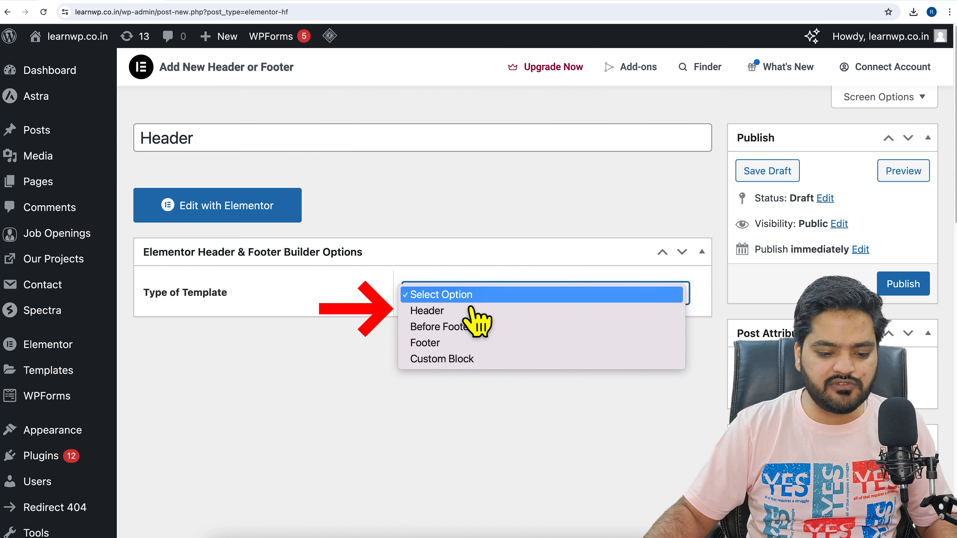
pyautogui.click(504, 319)
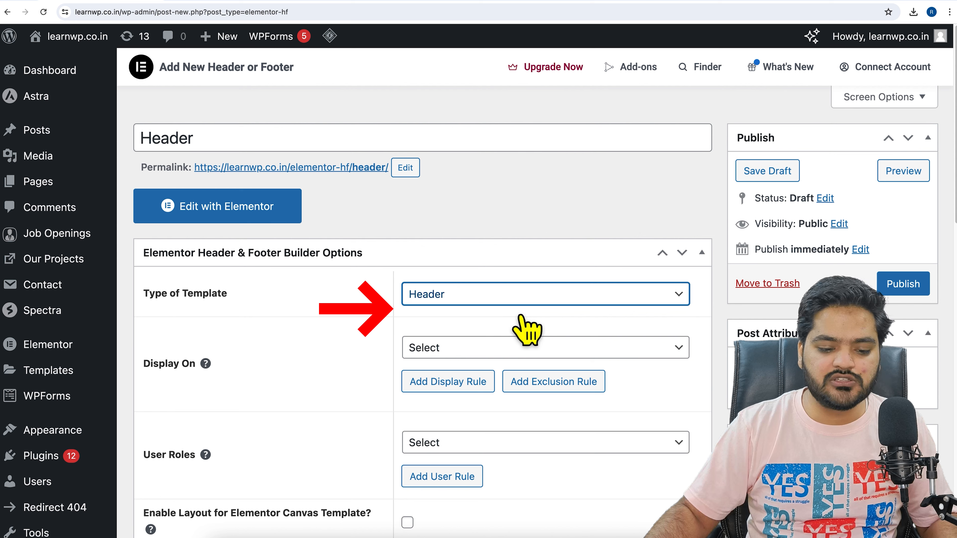
pyautogui.click(521, 304)
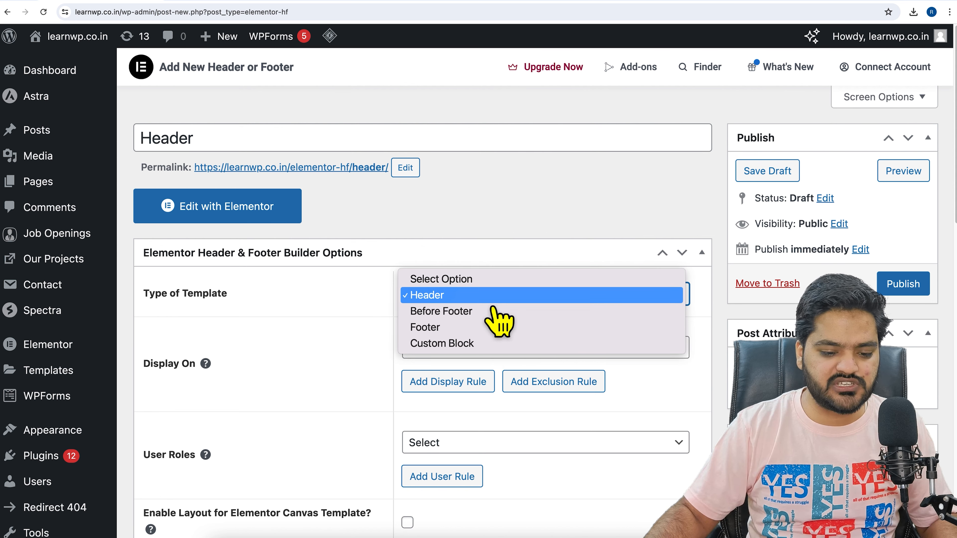
pyautogui.press('Escape')
# Set the header template to display on the Entire Website and publish it
pyautogui.scroll(-3, 417, 339)
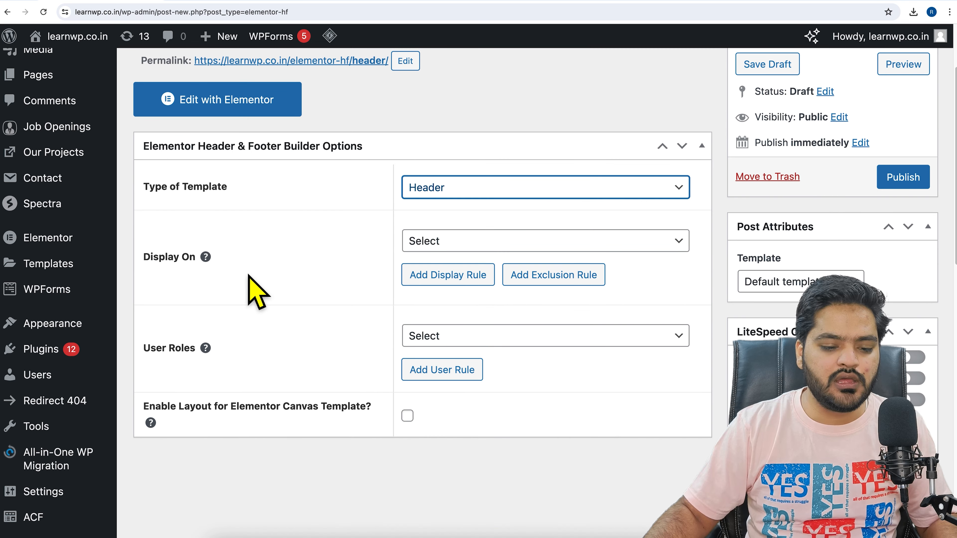
pyautogui.click(505, 245)
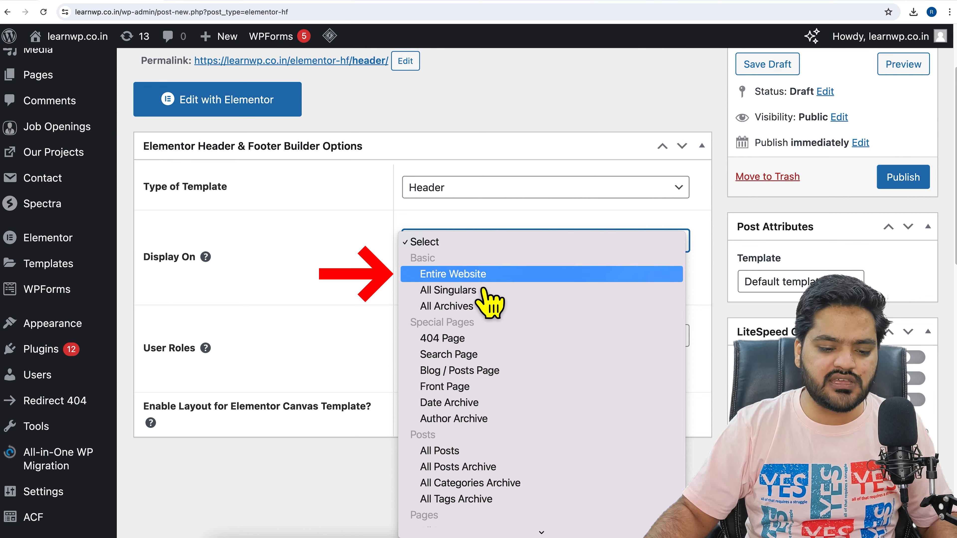
pyautogui.click(482, 279)
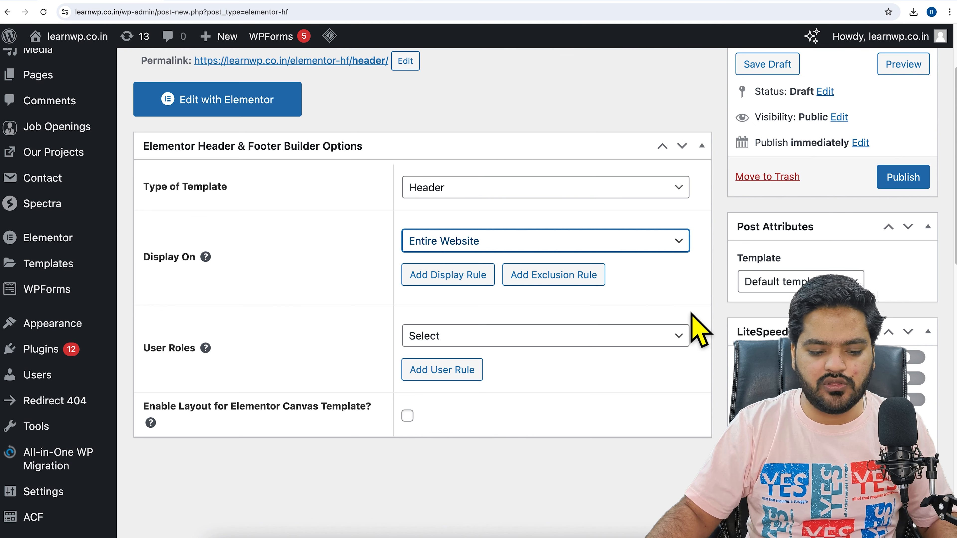
pyautogui.click(912, 181)
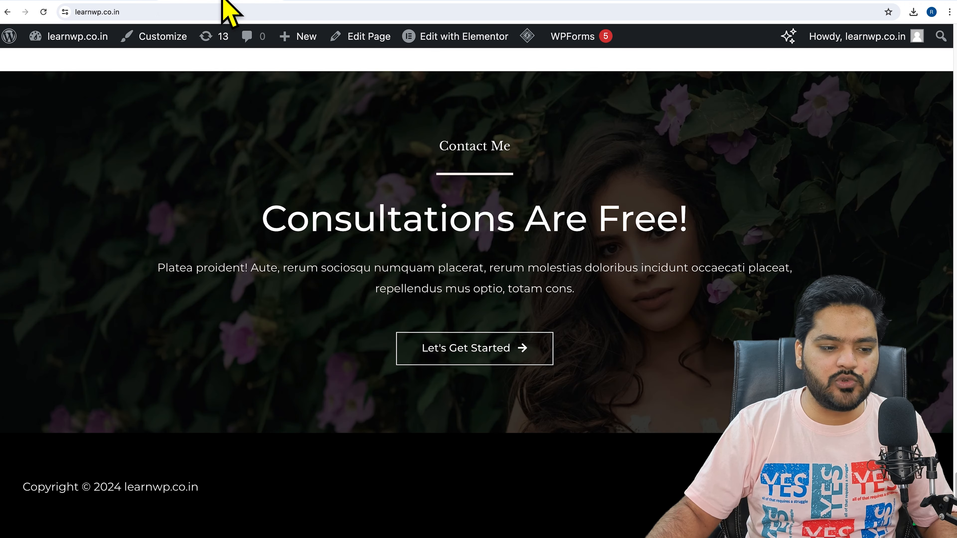
# Reload the site's home page and check its header area
pyautogui.scroll(20, 263, 226)
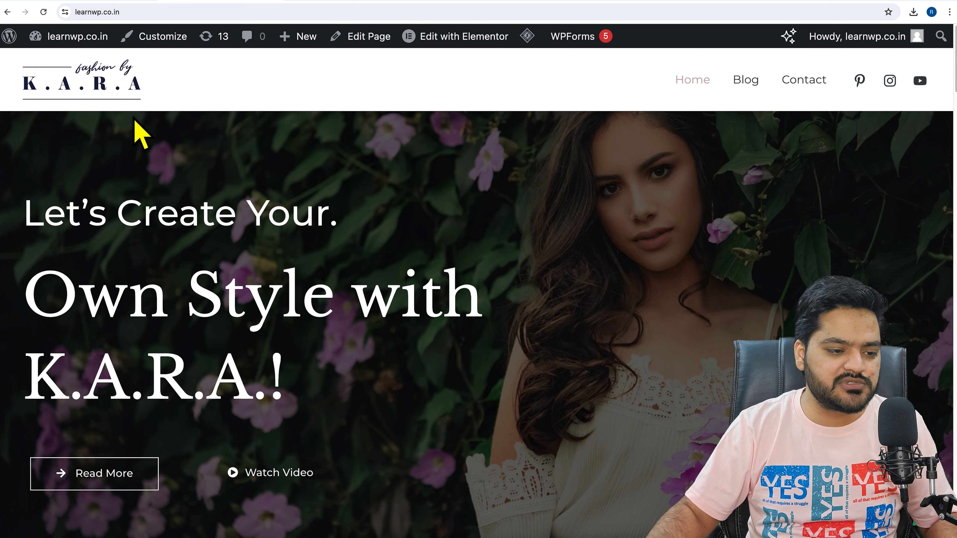
pyautogui.click(43, 12)
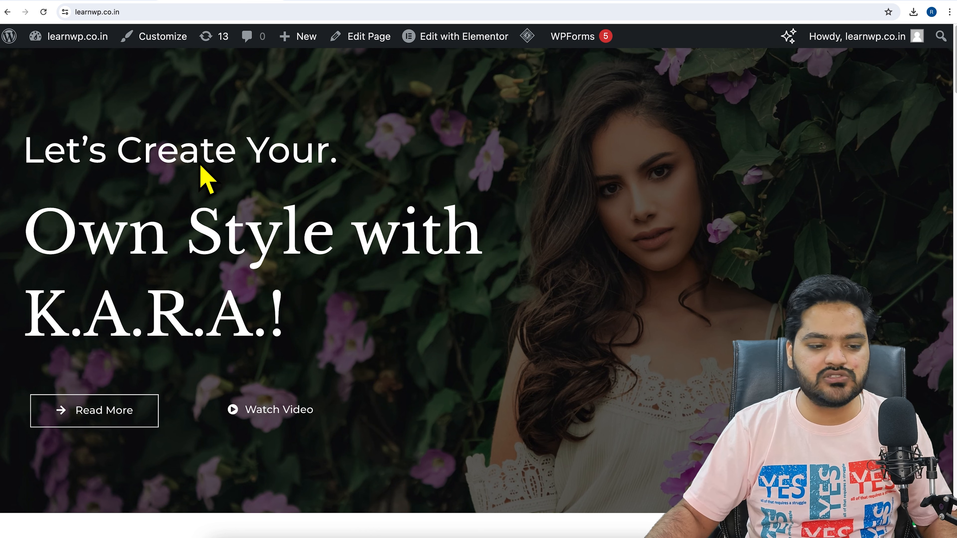
# Return to the published Header template and open it for editing with Elementor
pyautogui.click(111, 1)
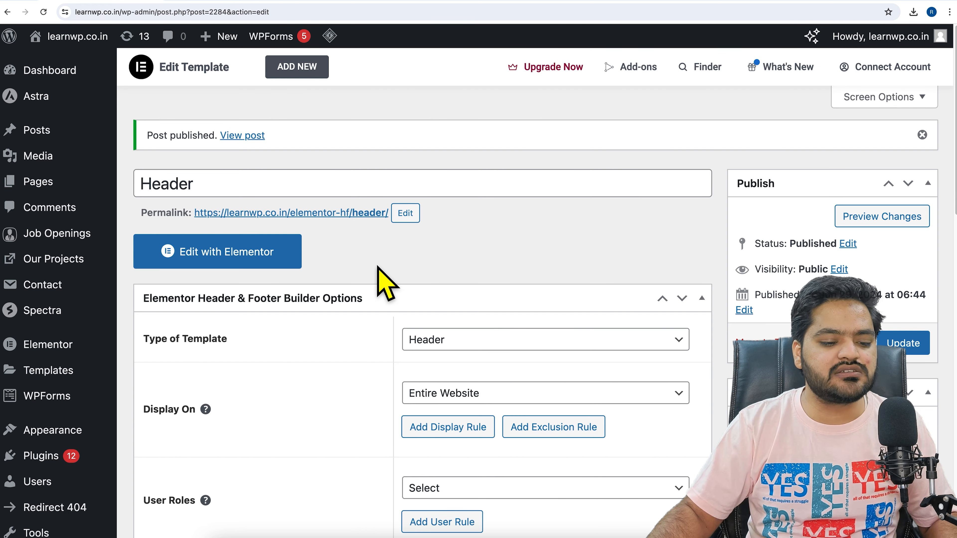
pyautogui.click(242, 264)
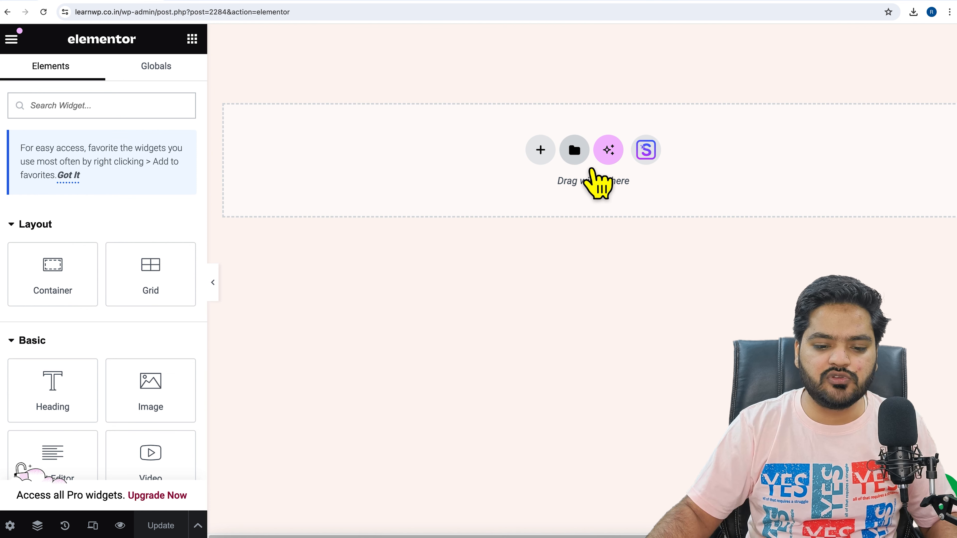
# Browse the Elementor library's blocks in the Header category, then close the library
pyautogui.click(575, 151)
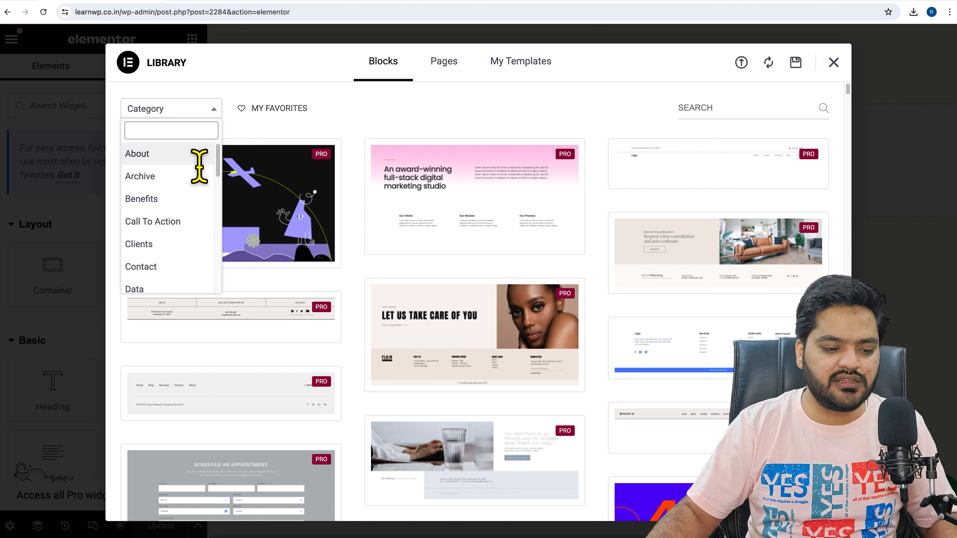
pyautogui.scroll(-2, 203, 241)
pyautogui.scroll(-5, 203, 242)
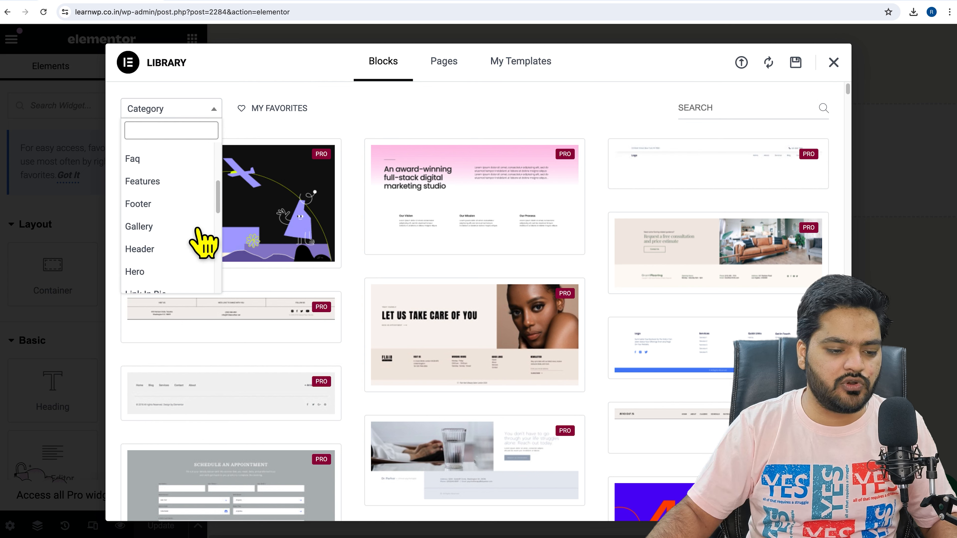
pyautogui.scroll(2, 181, 206)
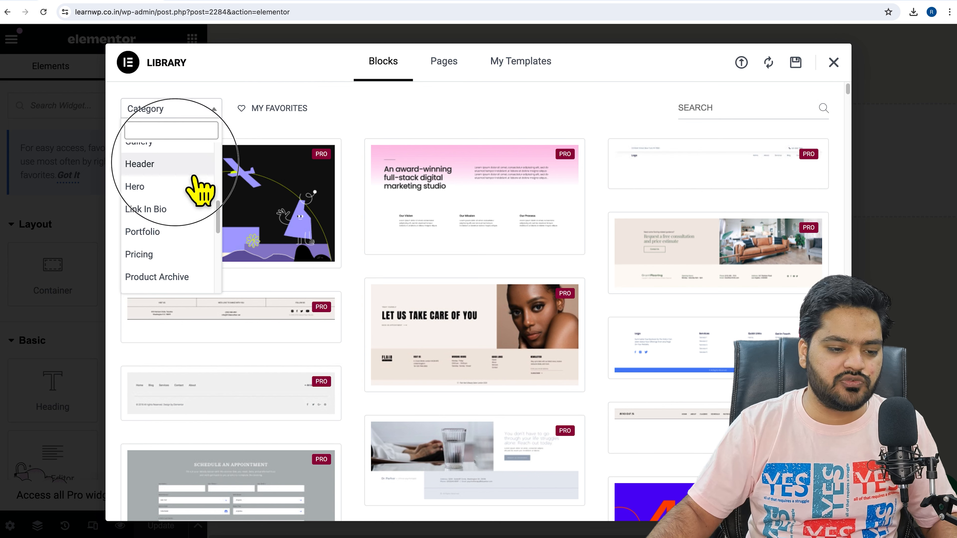
pyautogui.click(173, 164)
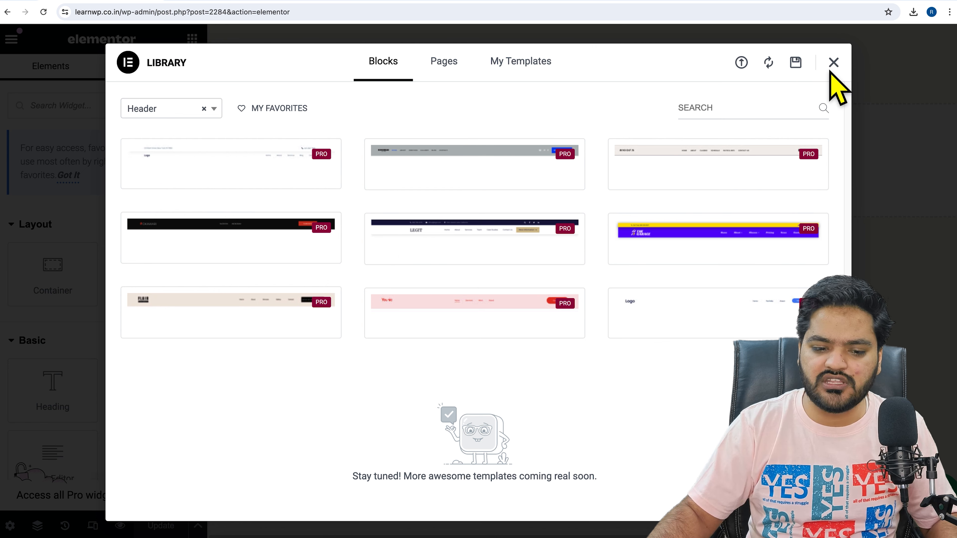
pyautogui.press('Escape')
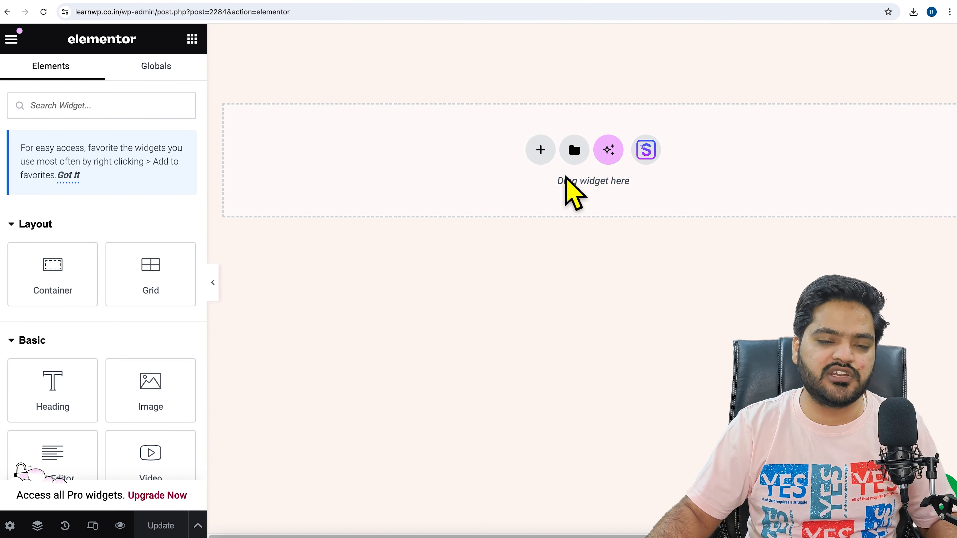
# Add a Grid container with three columns and one row to the header template, and bring back the widget list
pyautogui.click(543, 152)
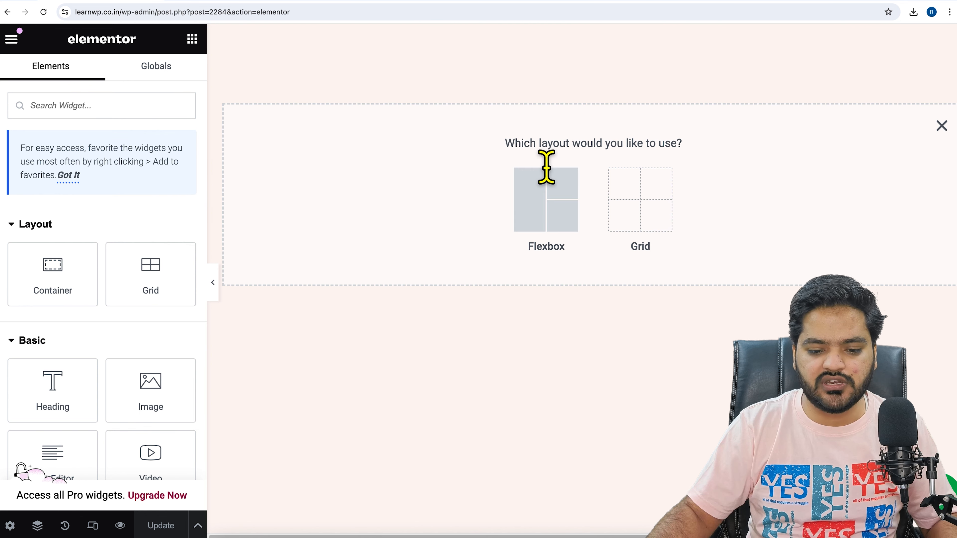
pyautogui.click(670, 217)
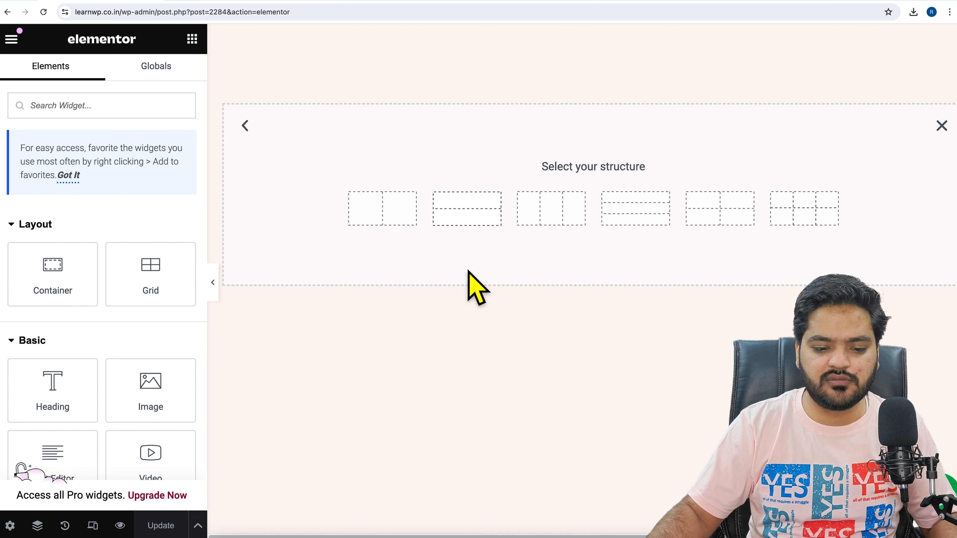
pyautogui.click(573, 228)
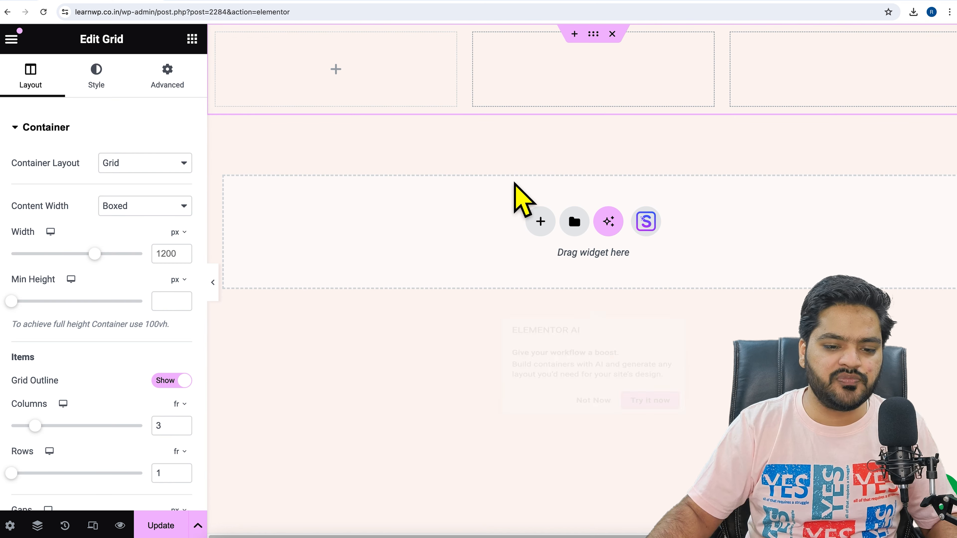
pyautogui.click(193, 40)
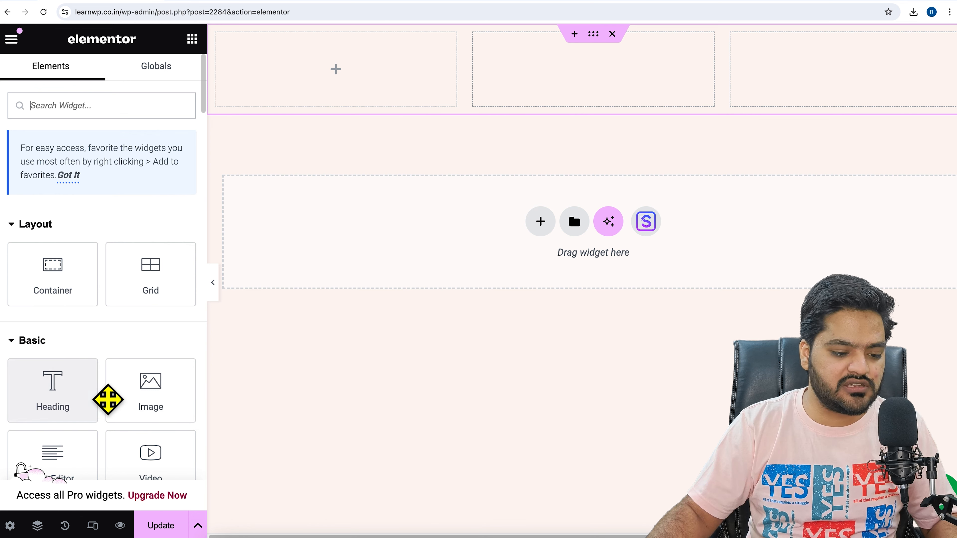
# Add an Image widget with kara-logo-free.svg from the media library to the first grid column, and look through its style options
pyautogui.moveTo(167, 406); pyautogui.dragTo(318, 73)
pyautogui.click(103, 236)
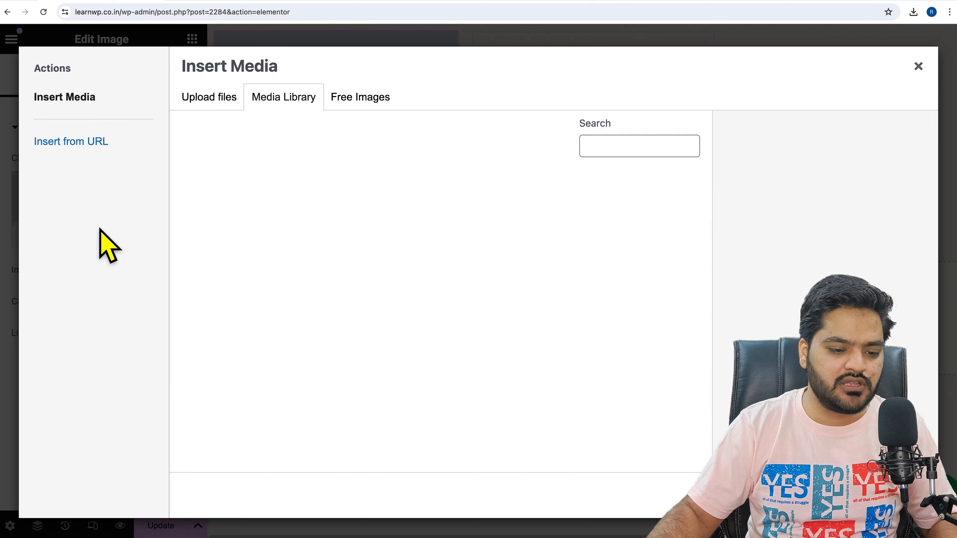
pyautogui.scroll(-15, 357, 312)
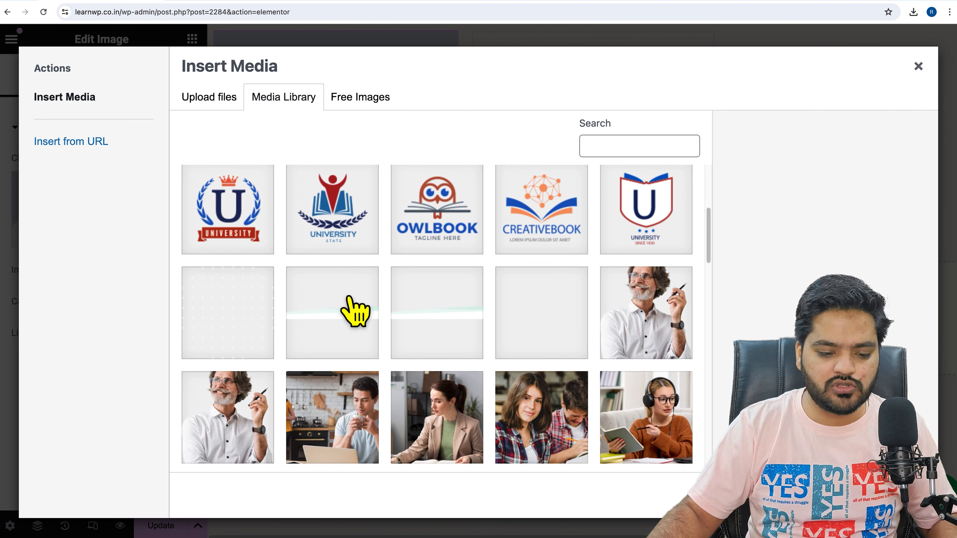
pyautogui.scroll(-10, 356, 313)
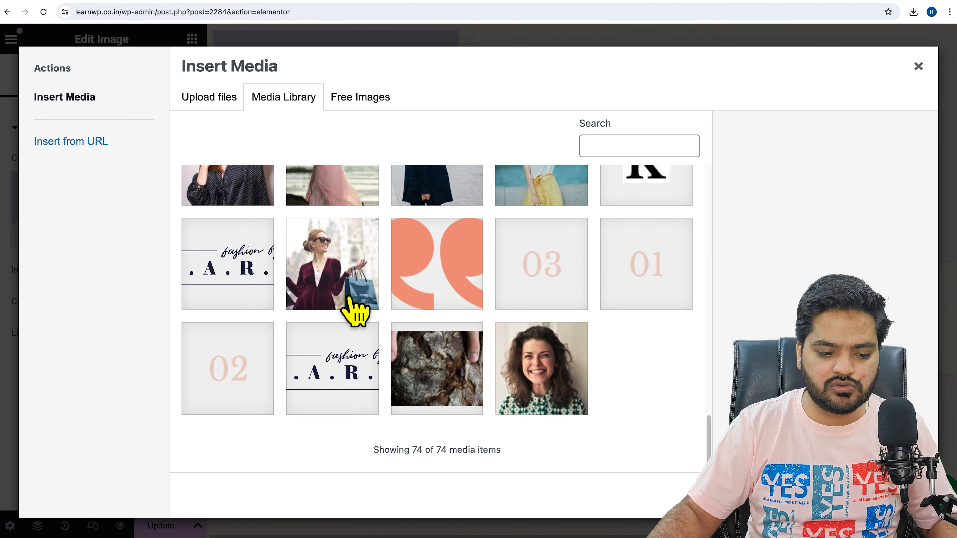
pyautogui.click(239, 307)
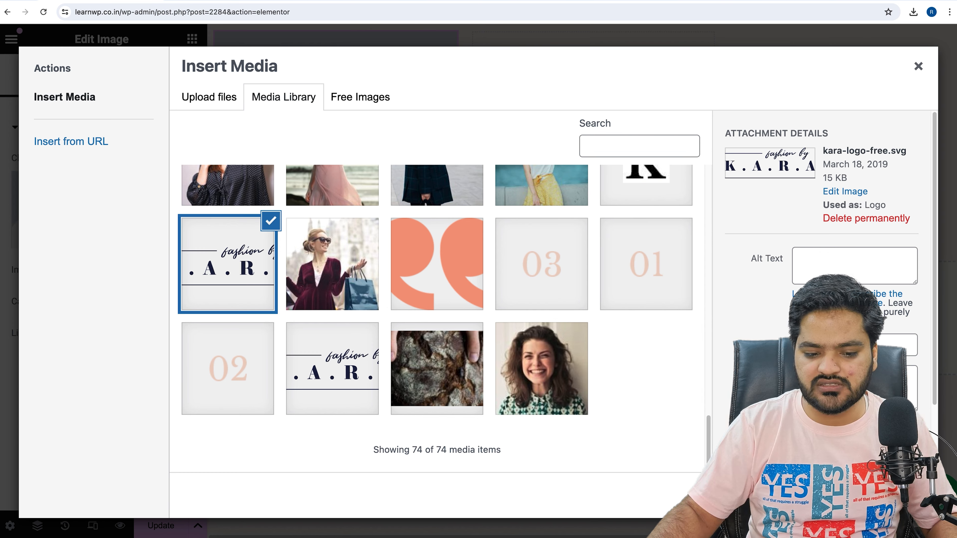
pyautogui.click(906, 496)
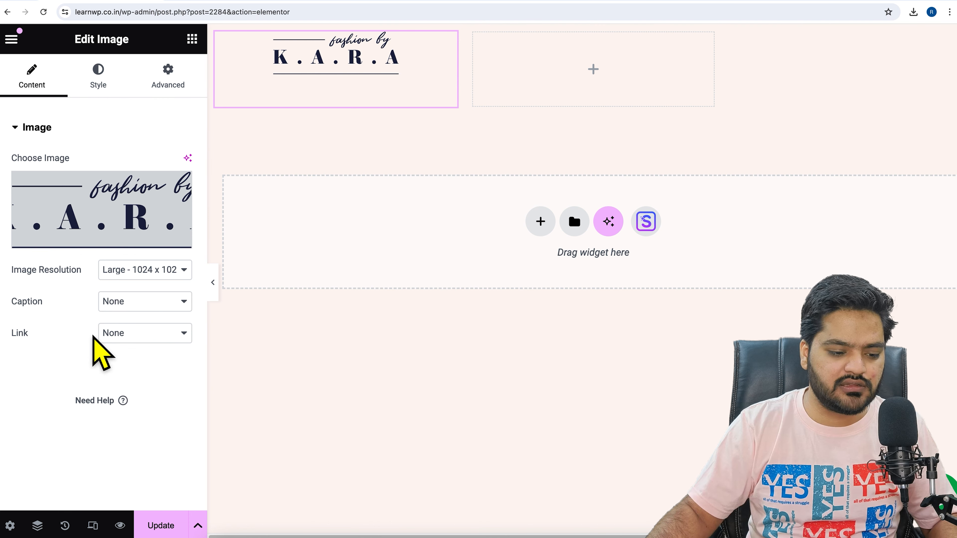
pyautogui.click(101, 80)
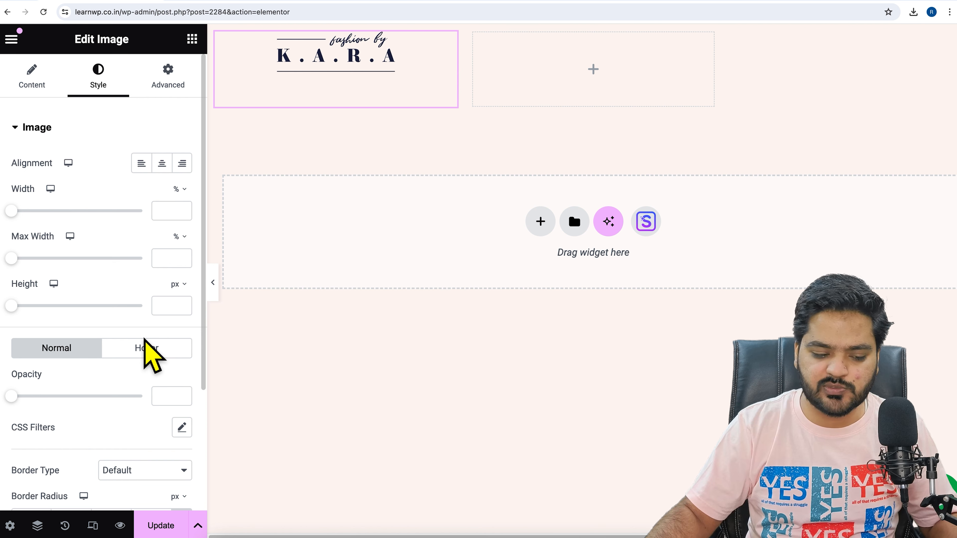
pyautogui.scroll(-4, 151, 328)
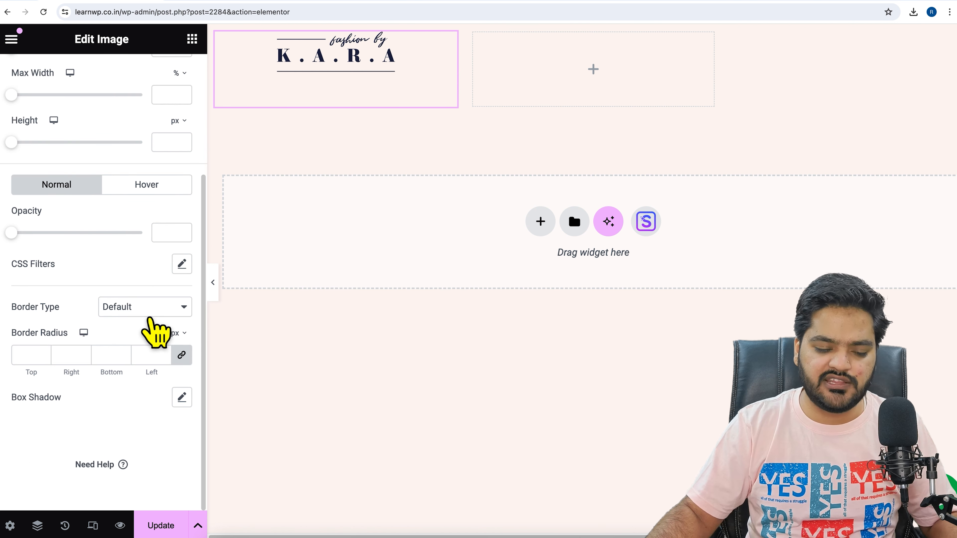
pyautogui.scroll(4, 155, 332)
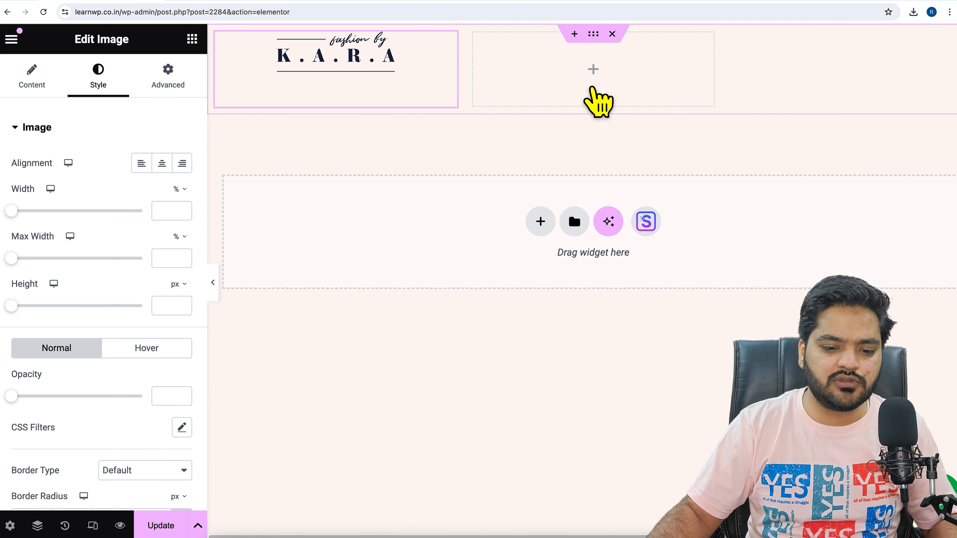
# Find the Navigation Menu widget, place it in the middle grid column, and check its menu and layout choices
pyautogui.click(593, 88)
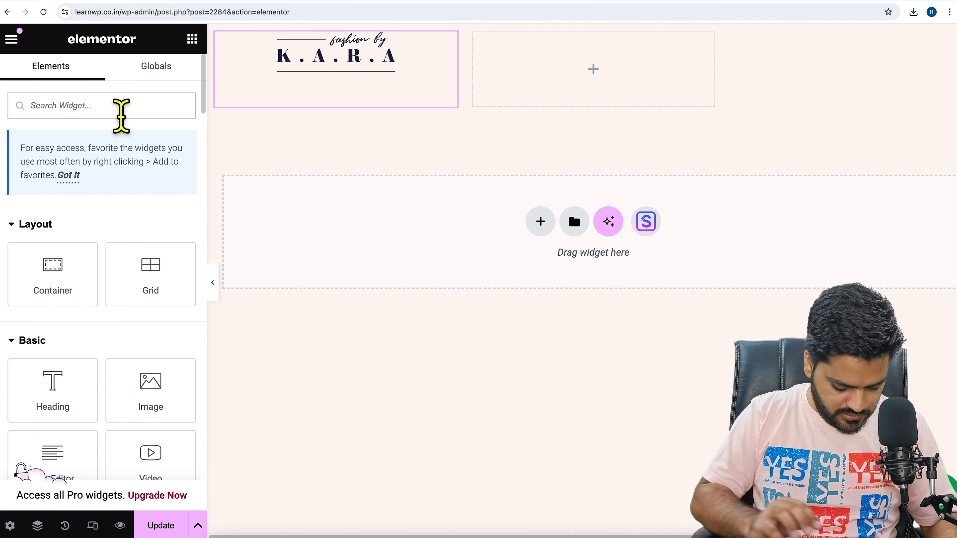
pyautogui.write('menu')
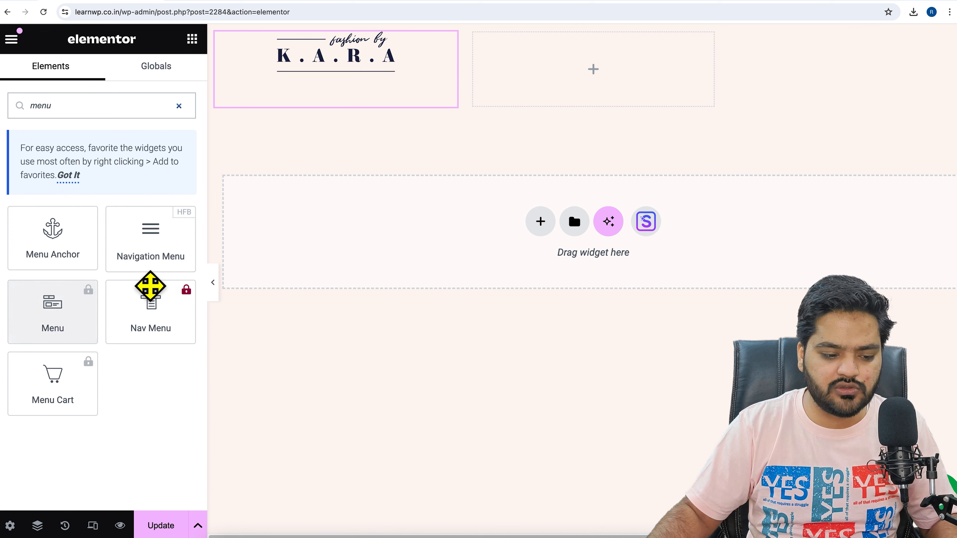
pyautogui.moveTo(160, 272); pyautogui.dragTo(598, 91)
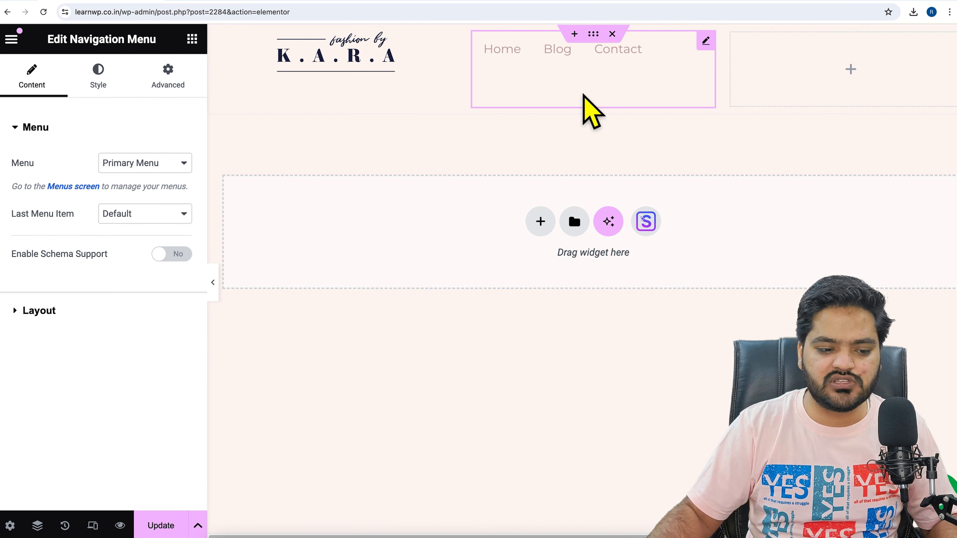
pyautogui.click(173, 170)
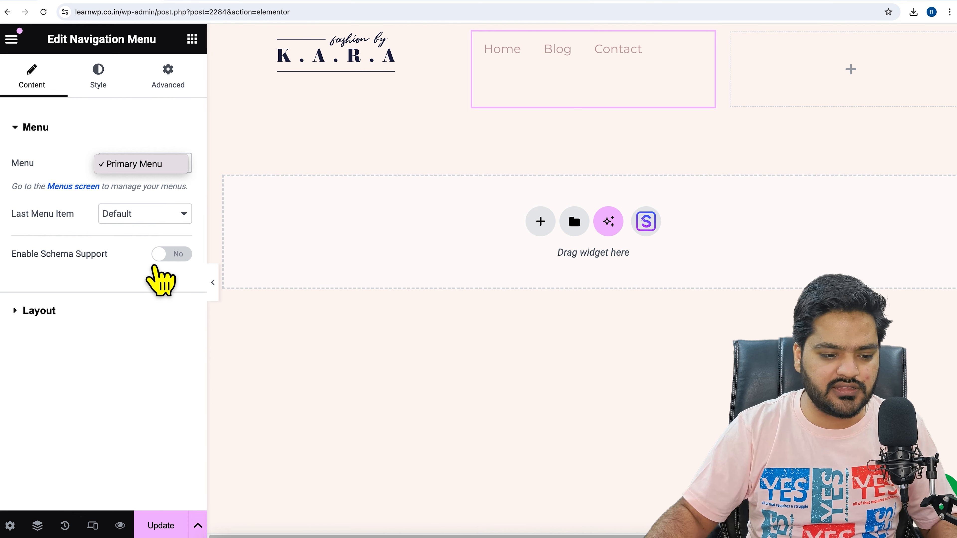
pyautogui.click(57, 315)
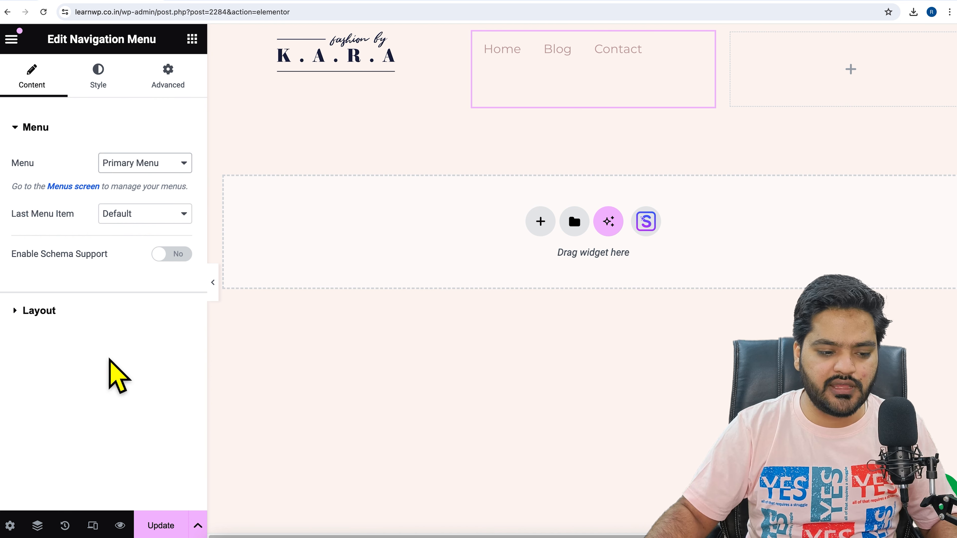
pyautogui.click(64, 314)
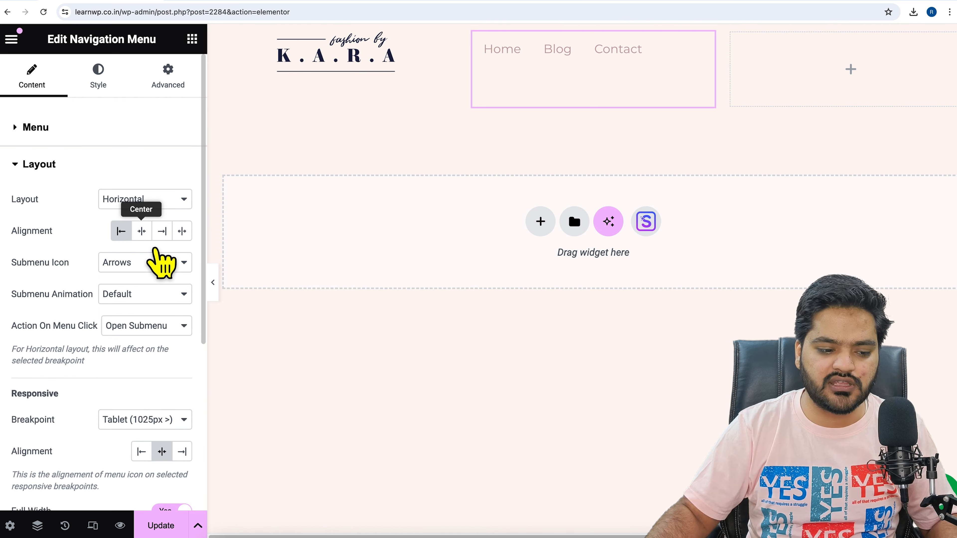
pyautogui.click(161, 201)
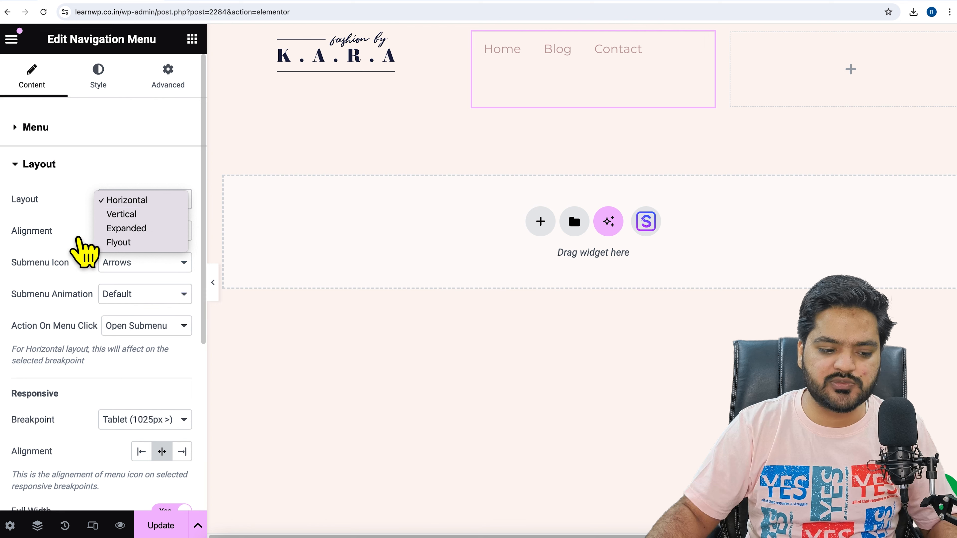
pyautogui.click(76, 218)
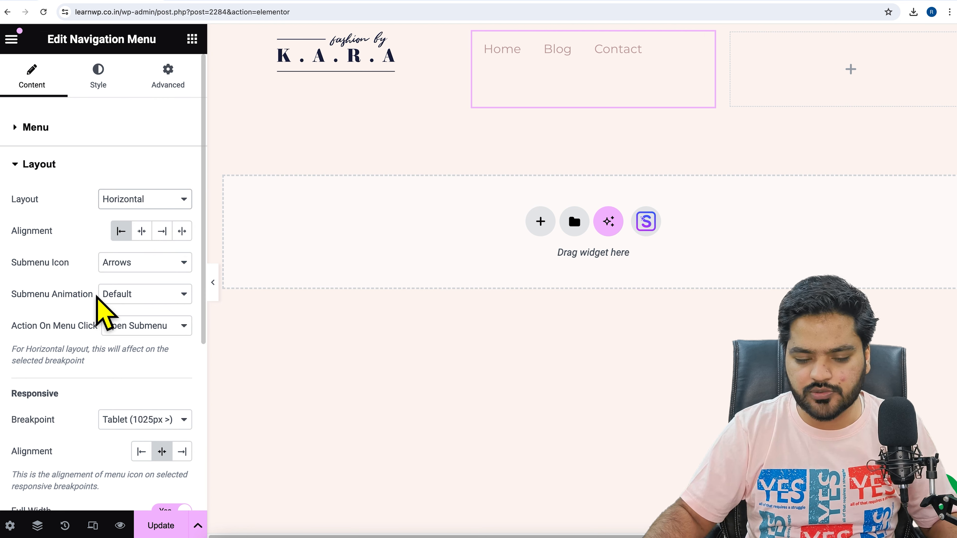
# Find the Social Icons widget and place it in the third grid column
pyautogui.click(860, 74)
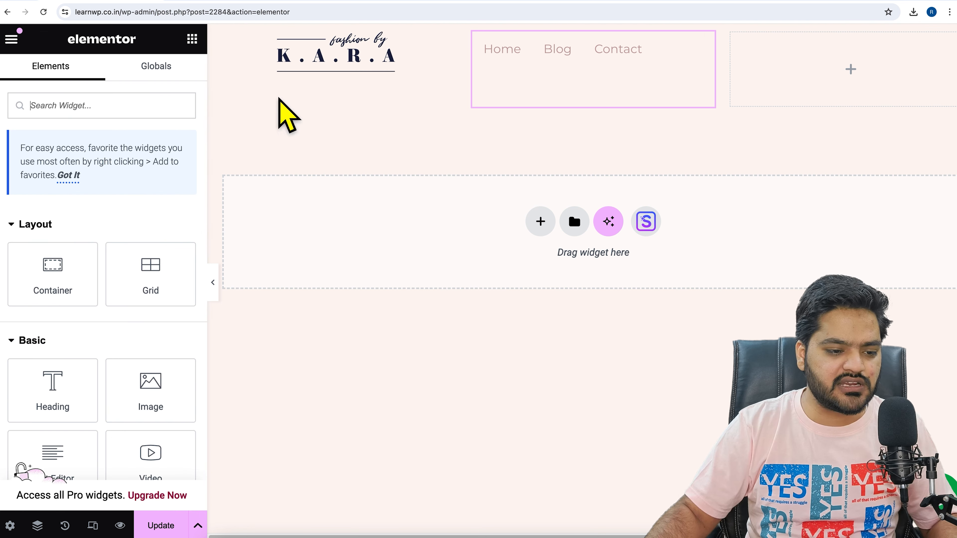
pyautogui.click(174, 104)
pyautogui.write('socia')
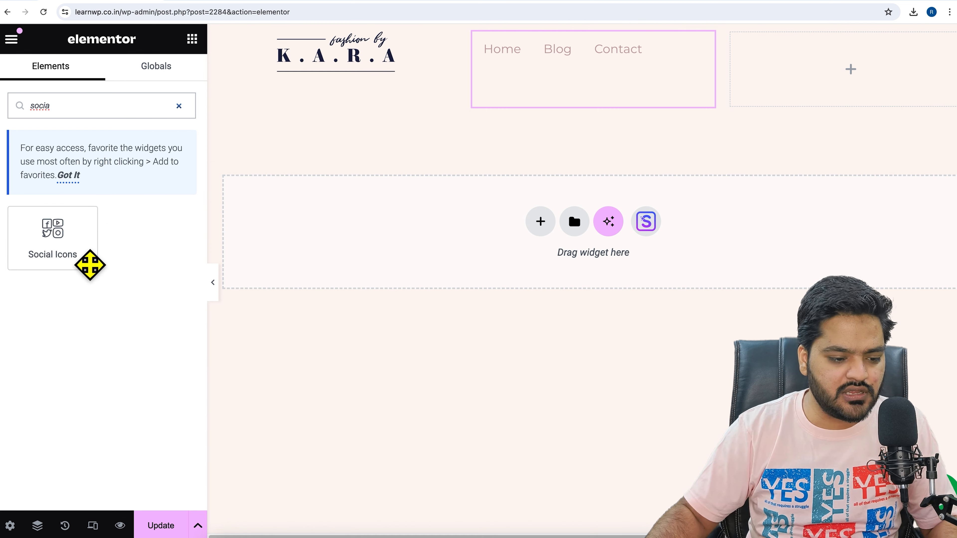
pyautogui.moveTo(86, 260); pyautogui.dragTo(848, 64)
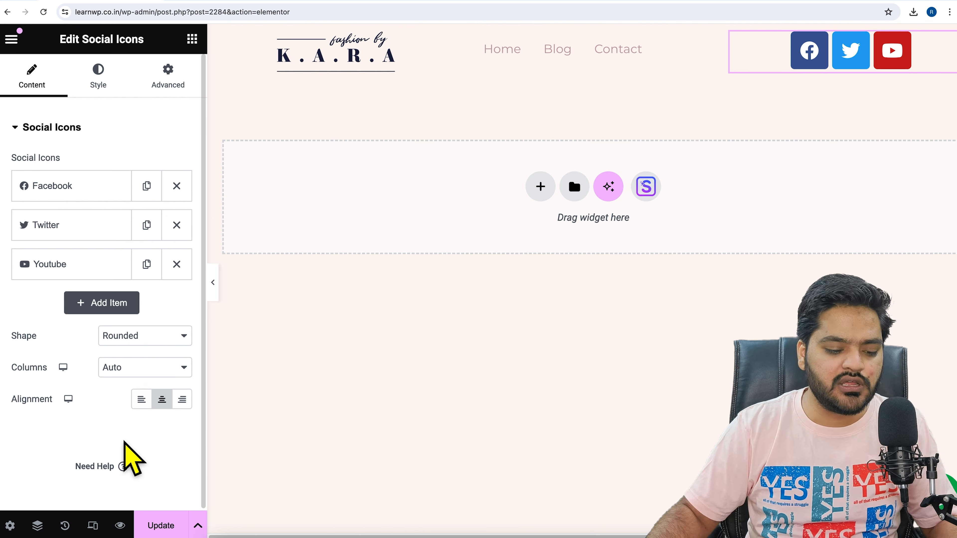
# Preview the header at mobile and tablet sizes, and return to the desktop view
pyautogui.click(93, 526)
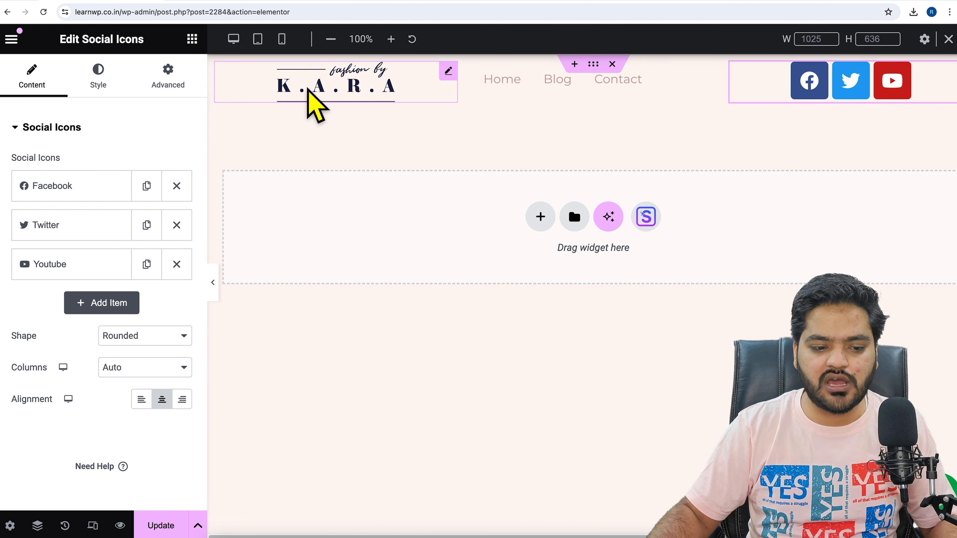
pyautogui.click(291, 41)
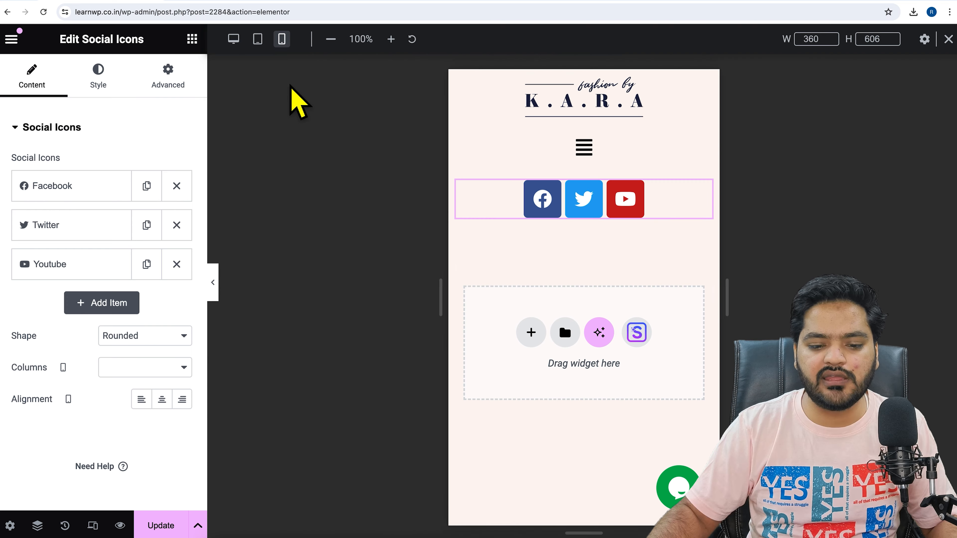
pyautogui.click(258, 38)
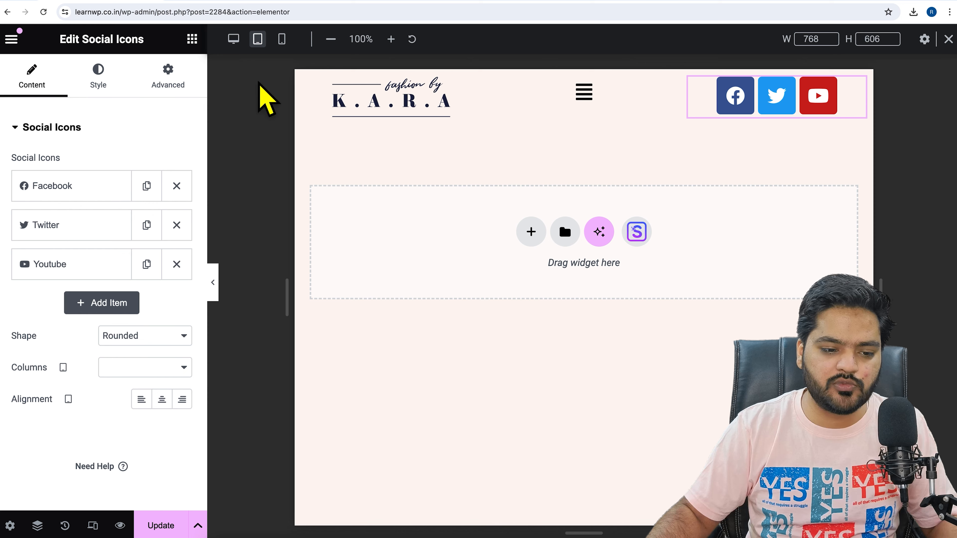
pyautogui.click(234, 39)
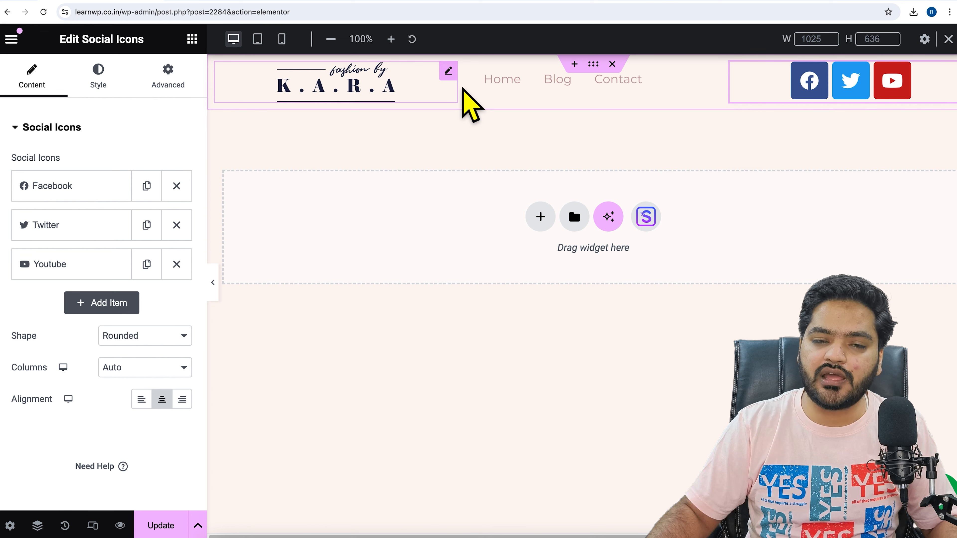
# Try a Flexbox layout with horizontal row direction on the header container
pyautogui.click(594, 64)
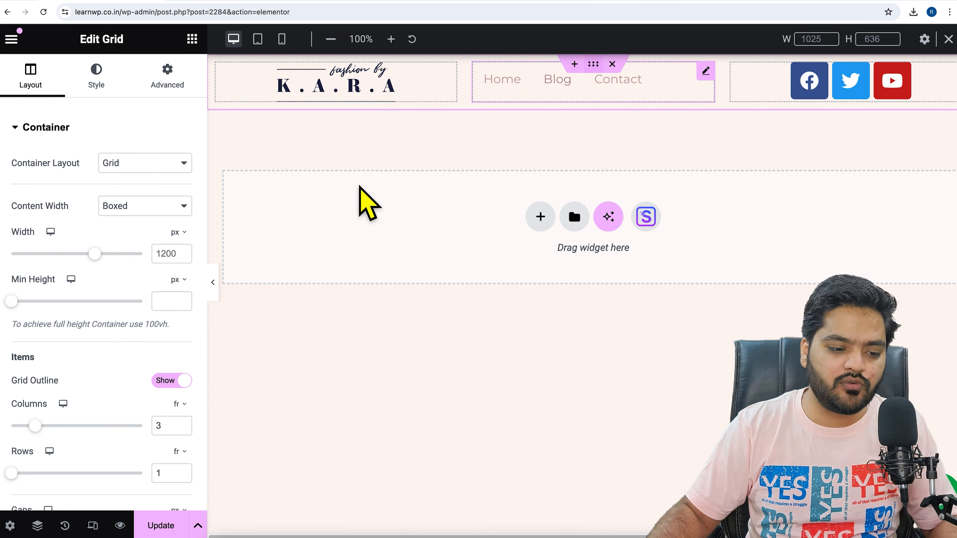
pyautogui.click(145, 159)
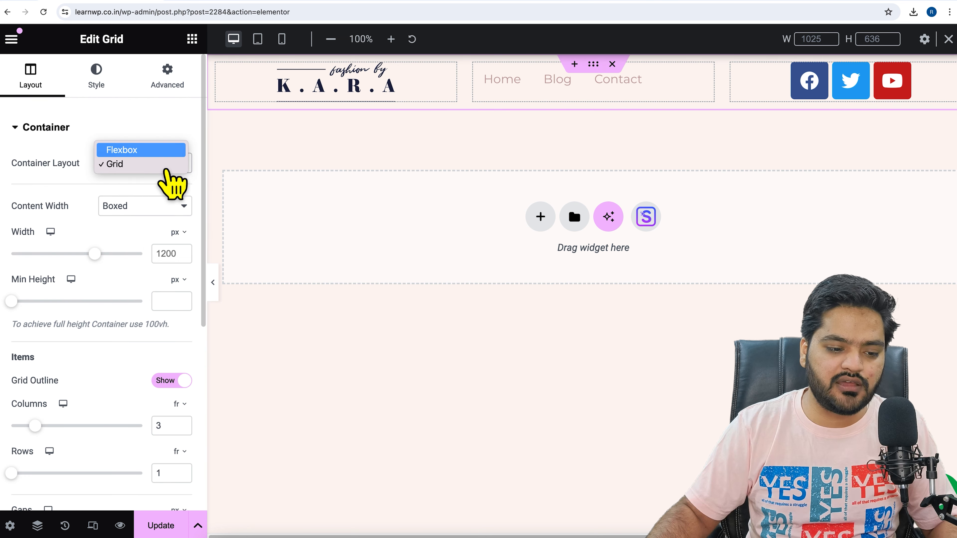
pyautogui.click(169, 166)
pyautogui.click(145, 163)
pyautogui.click(169, 153)
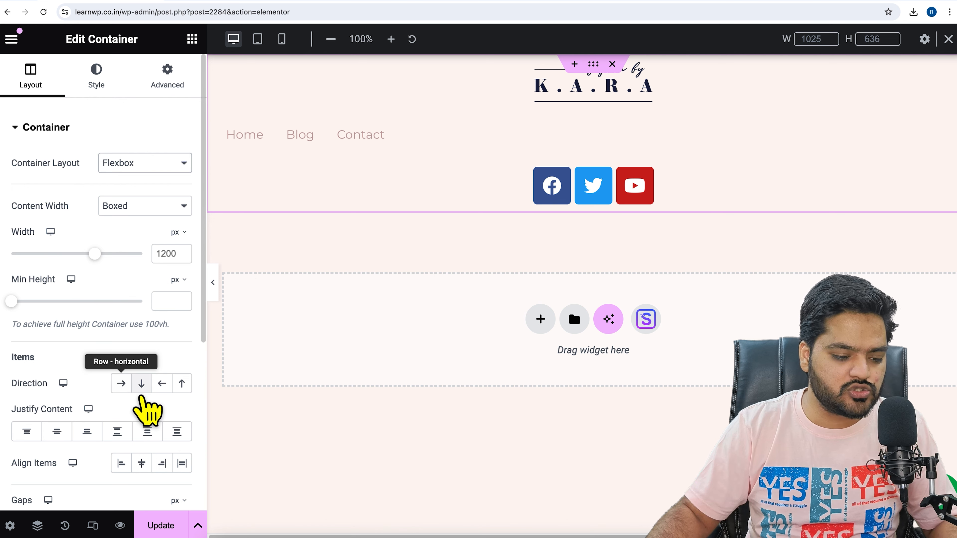
pyautogui.click(122, 384)
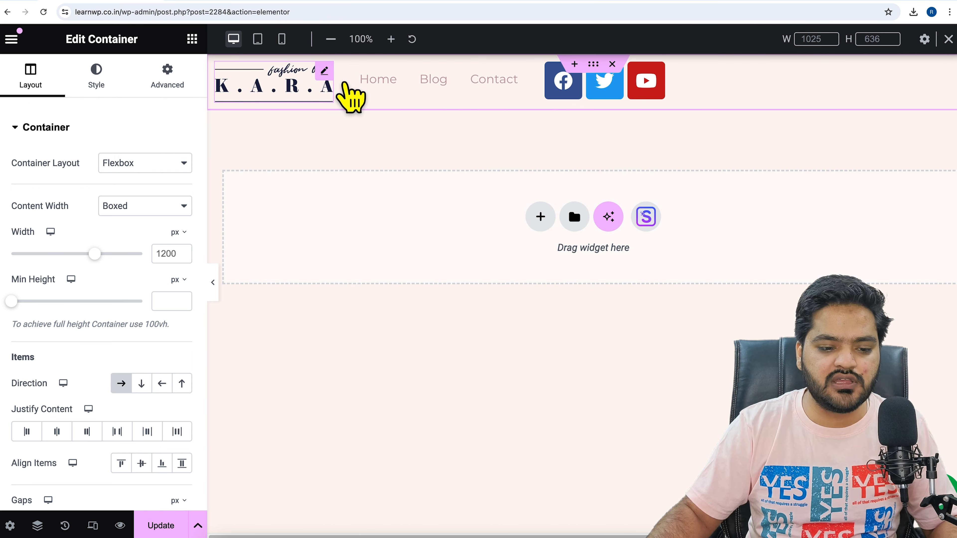
# Look at the logo image's advanced options, and set the header container's layout back to Grid
pyautogui.click(332, 79)
pyautogui.click(196, 90)
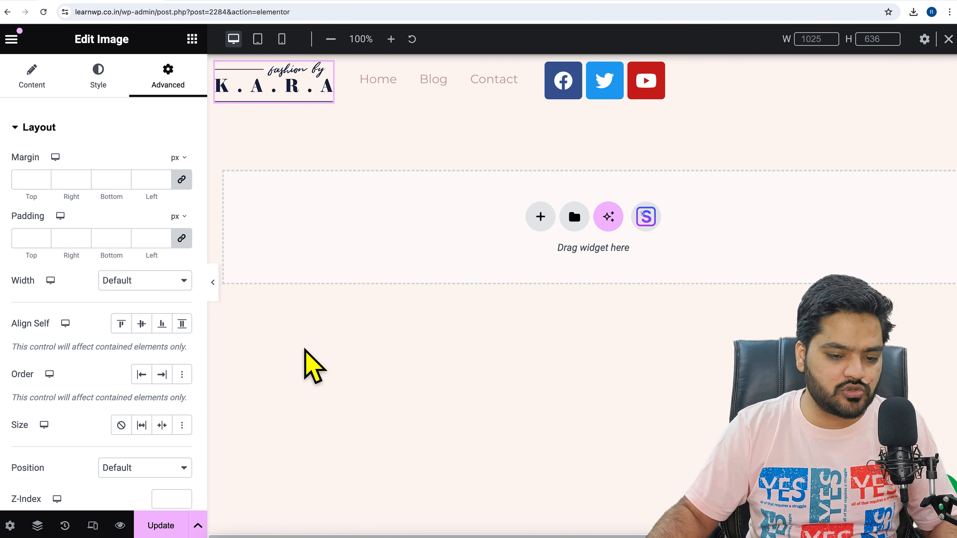
pyautogui.click(609, 90)
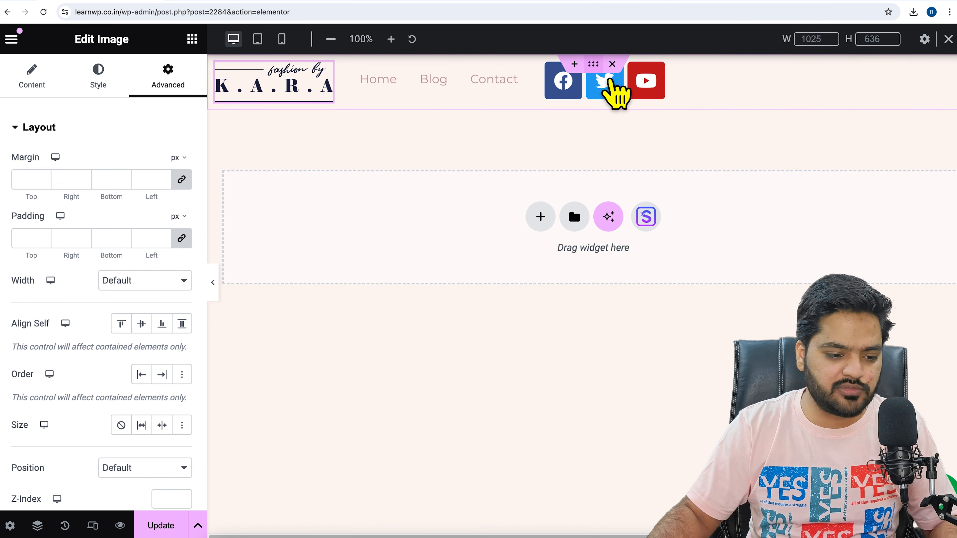
pyautogui.click(155, 166)
pyautogui.click(155, 183)
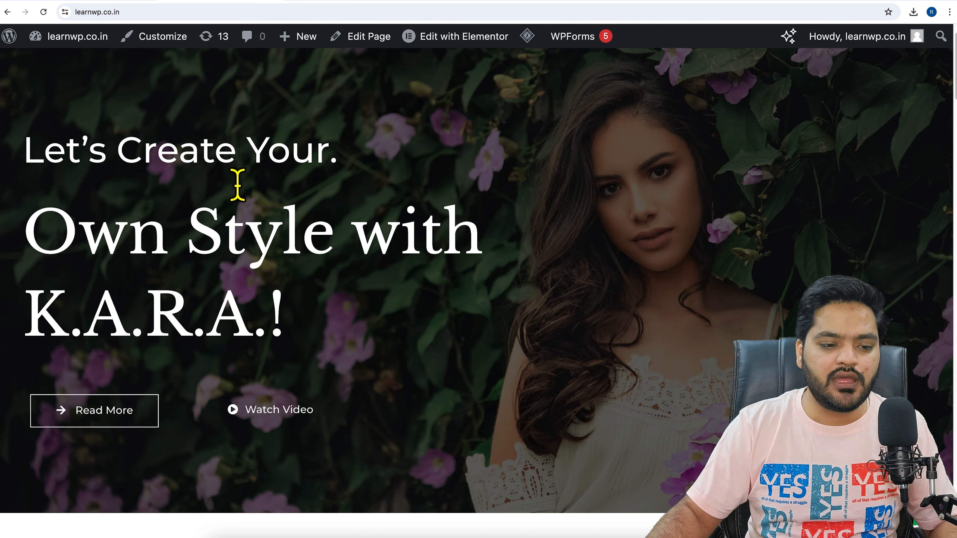
# Check the header area on the site's home page
pyautogui.scroll(2, 238, 185)
pyautogui.scroll(-15, 235, 192)
pyautogui.scroll(15, 239, 199)
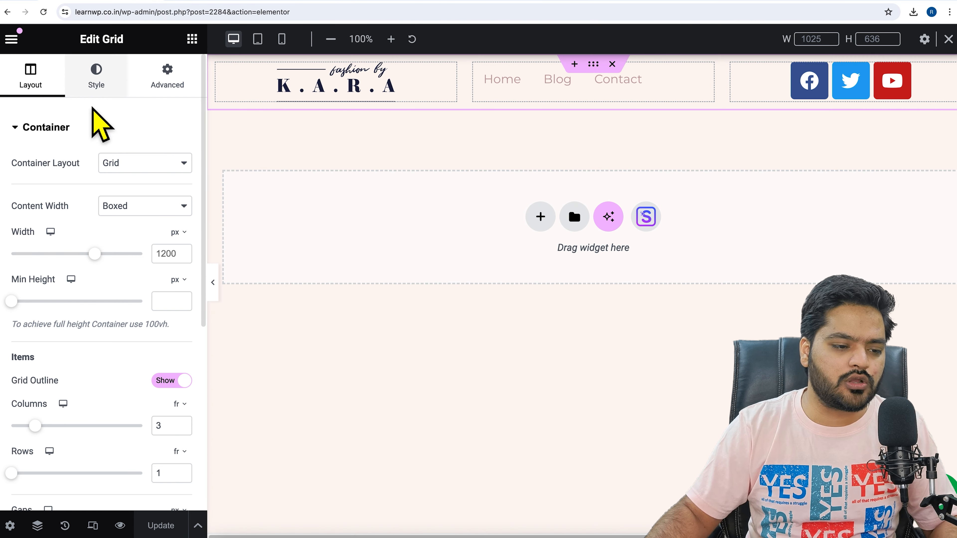
# Exit the Elementor editor and open the Elementor Header & Footer Builder template list in the WordPress dashboard
pyautogui.click(31, 37)
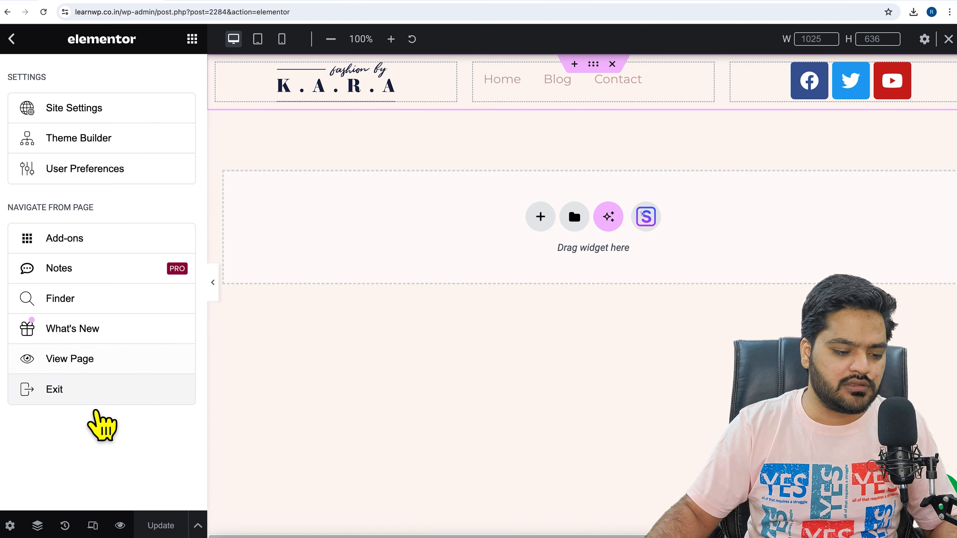
pyautogui.click(104, 392)
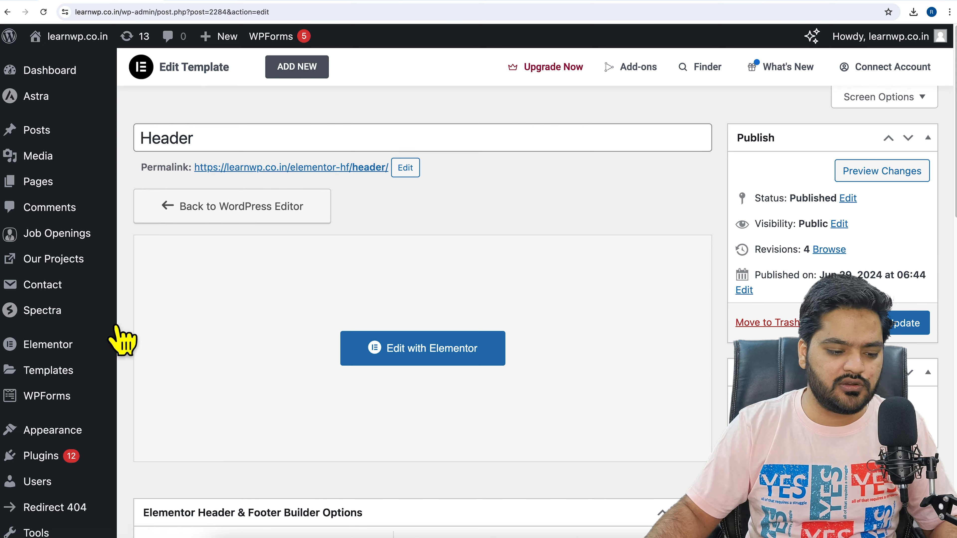
pyautogui.scroll(-6, 113, 339)
pyautogui.moveTo(92, 365)
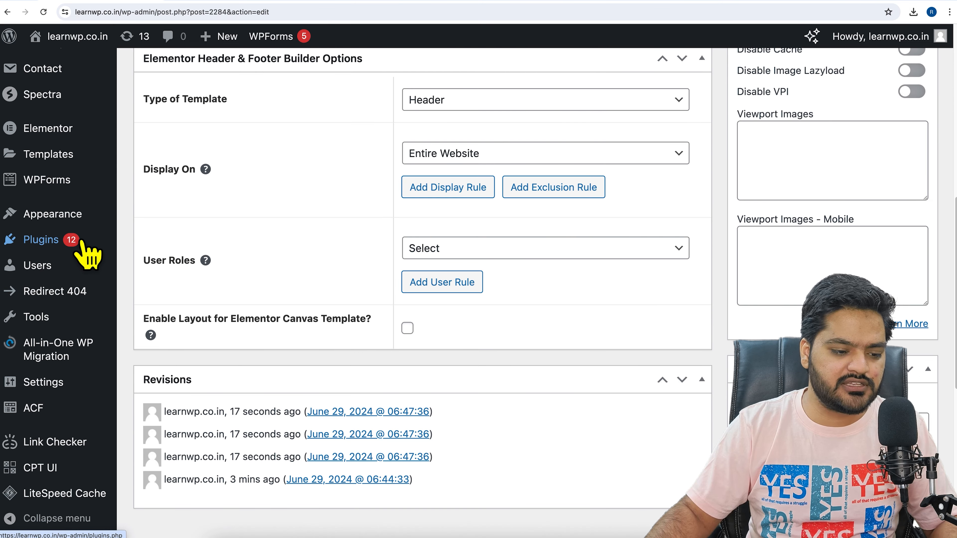
pyautogui.moveTo(56, 215)
pyautogui.click(194, 354)
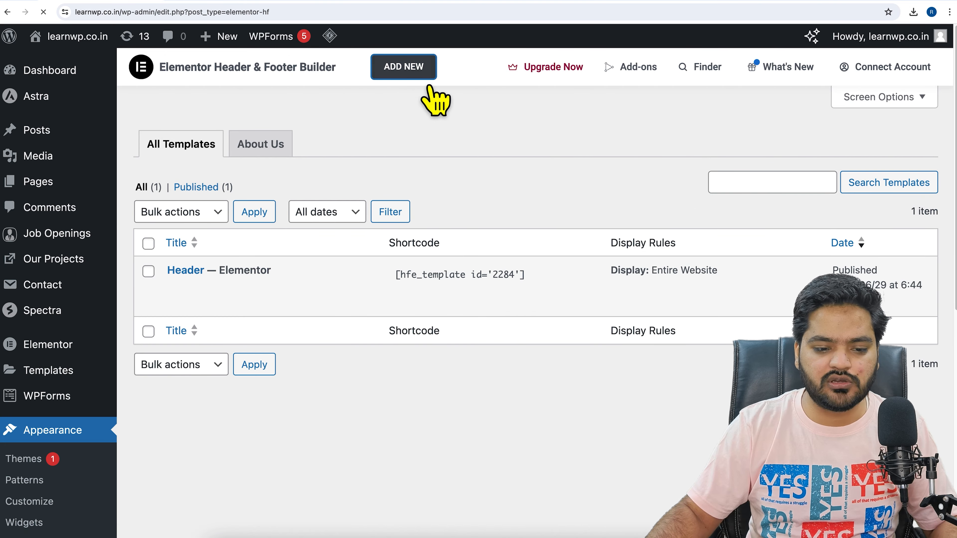
# Add a new header and footer builder template titled Footer and set its template type to Footer
pyautogui.click(424, 75)
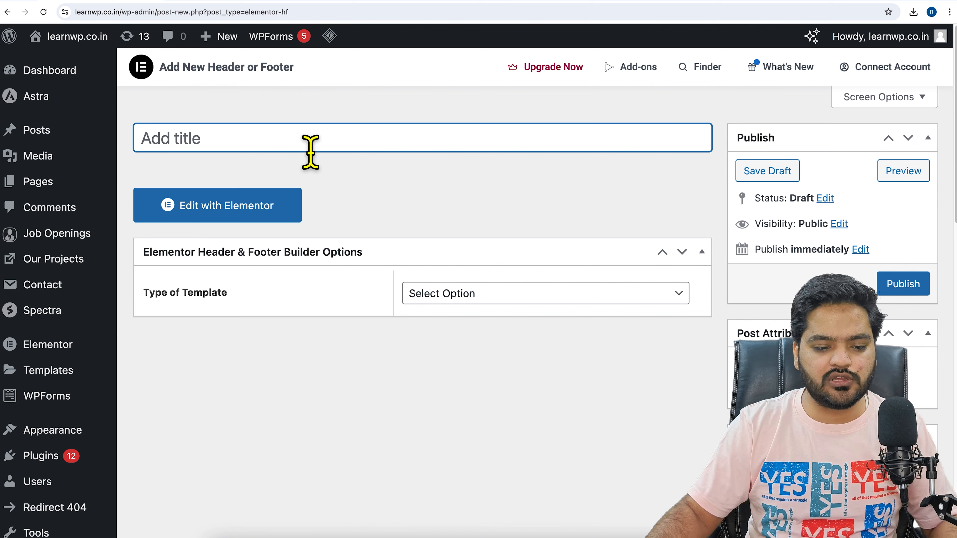
pyautogui.write('Footer')
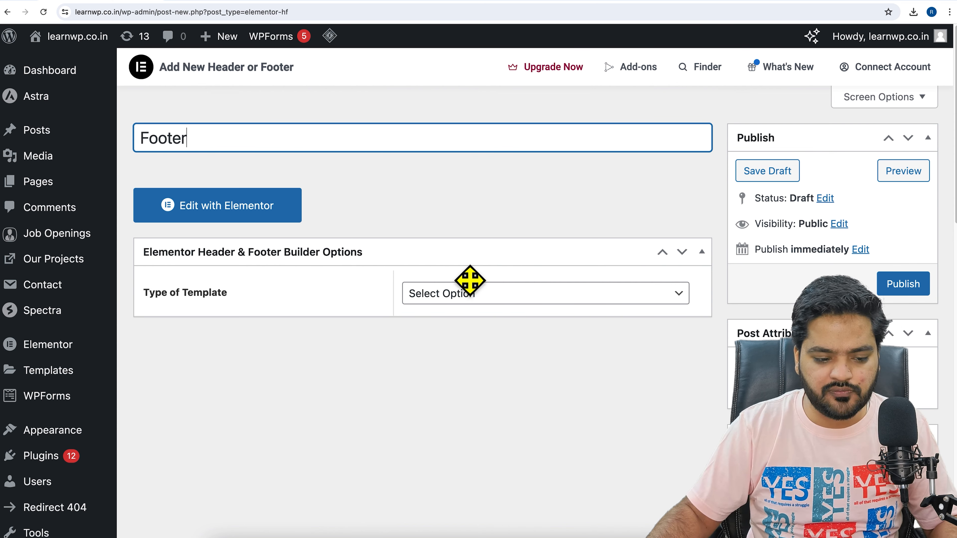
pyautogui.click(479, 296)
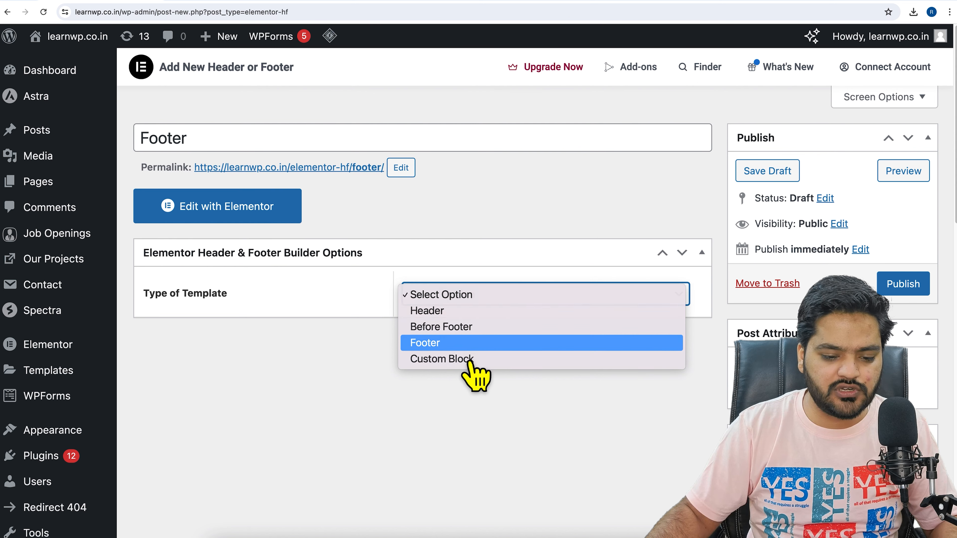
pyautogui.click(470, 343)
# Set the Footer template to display on the entire website and publish it
pyautogui.scroll(-3, 465, 353)
pyautogui.click(497, 241)
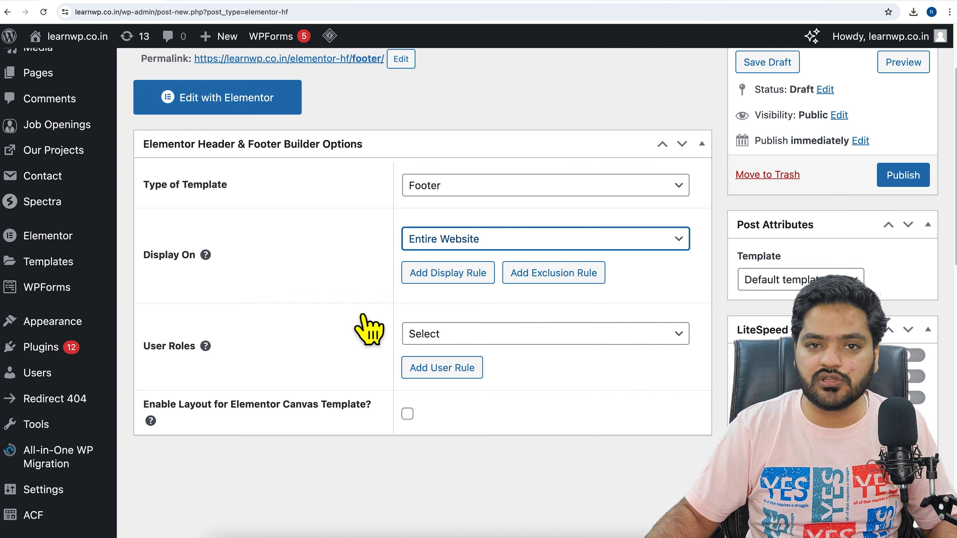
pyautogui.scroll(3, 635, 348)
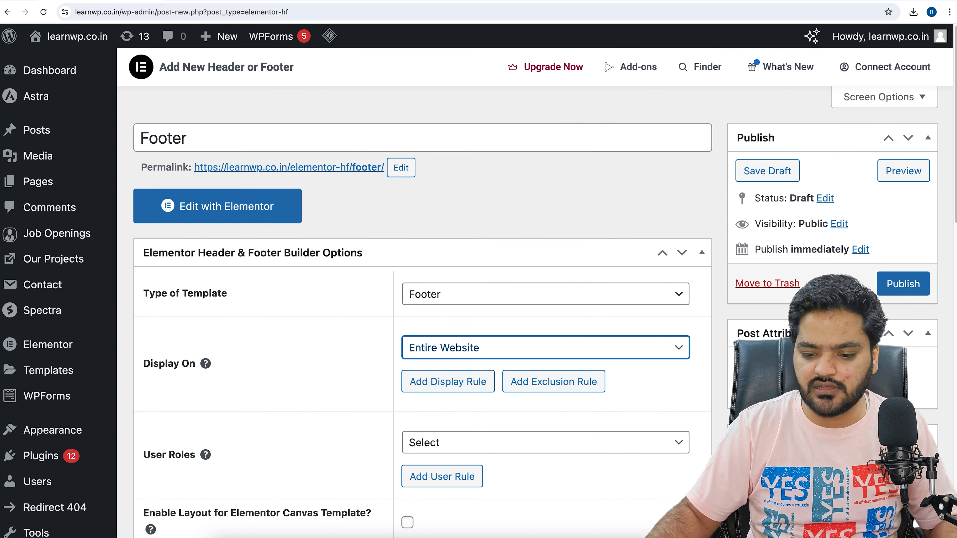
pyautogui.click(915, 291)
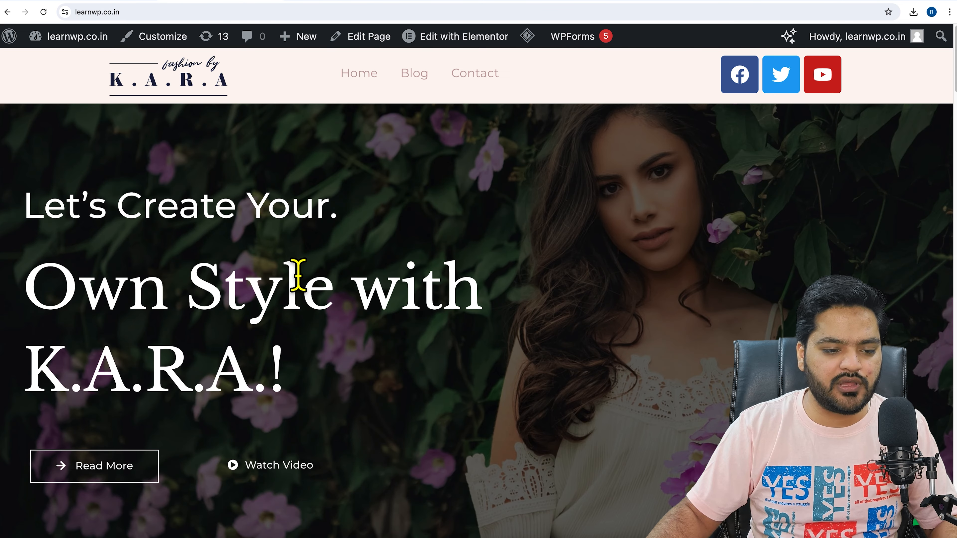
# Check the footer area on the reloaded home page, and open the Footer template for editing with Elementor
pyautogui.scroll(-15, 295, 273)
pyautogui.scroll(-10, 298, 274)
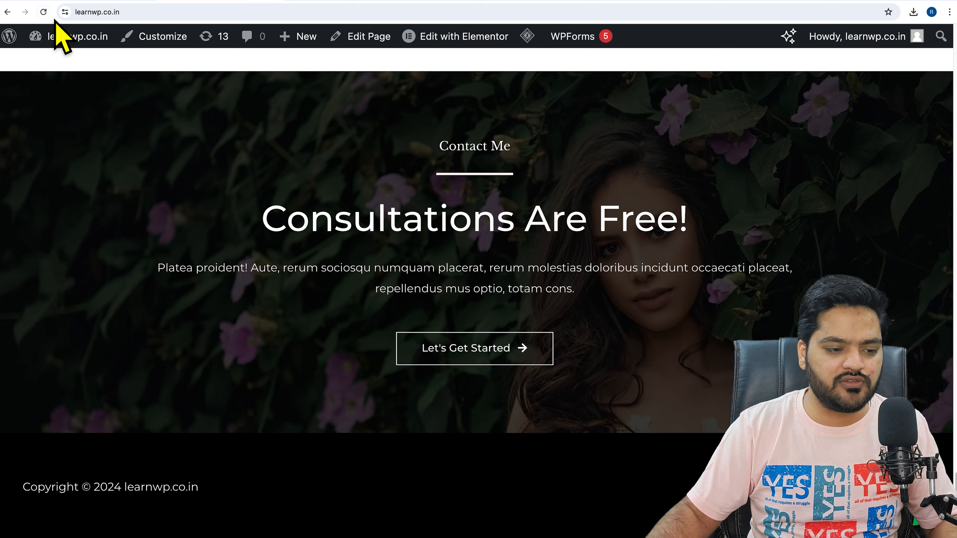
pyautogui.click(44, 13)
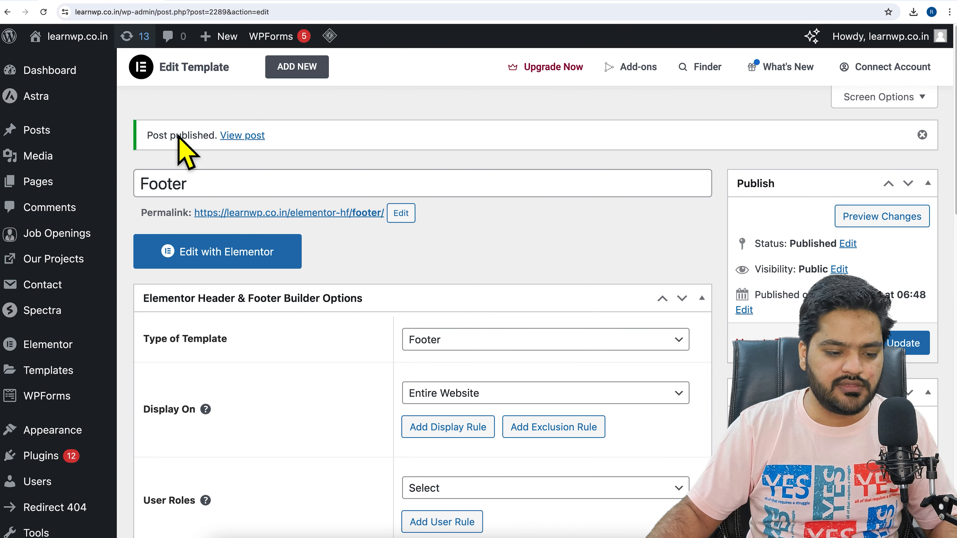
pyautogui.click(258, 266)
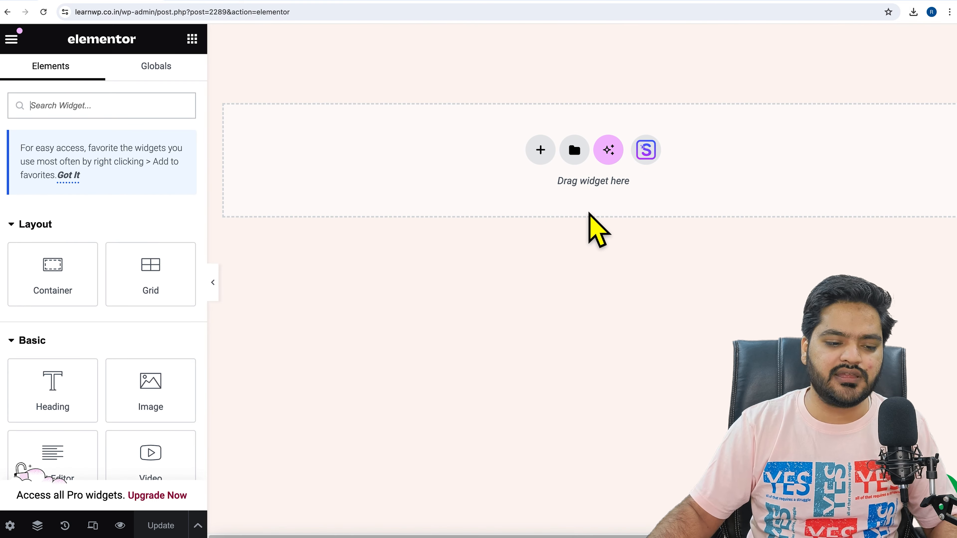
# Browse the Footer category of blocks in the Elementor template library, then close the library
pyautogui.click(575, 152)
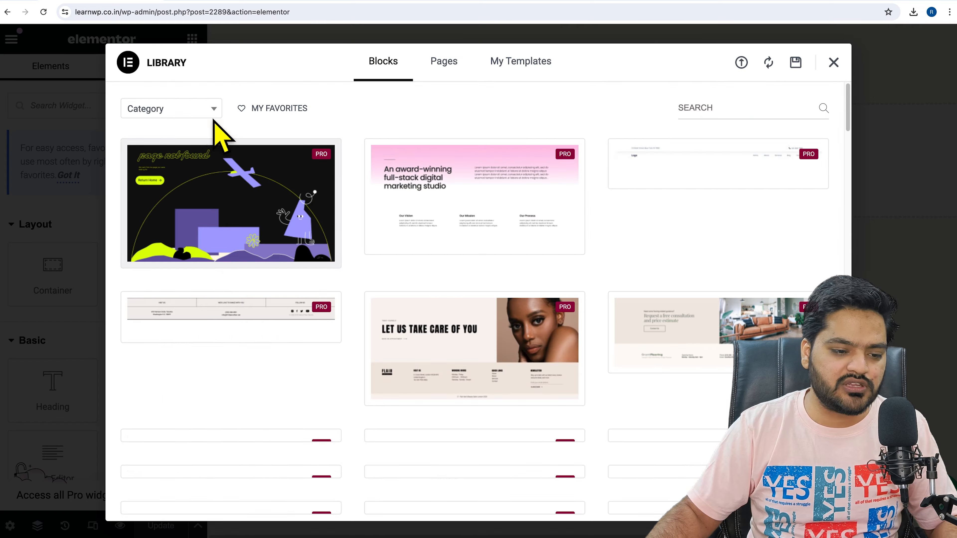
pyautogui.click(211, 114)
pyautogui.scroll(-10, 198, 287)
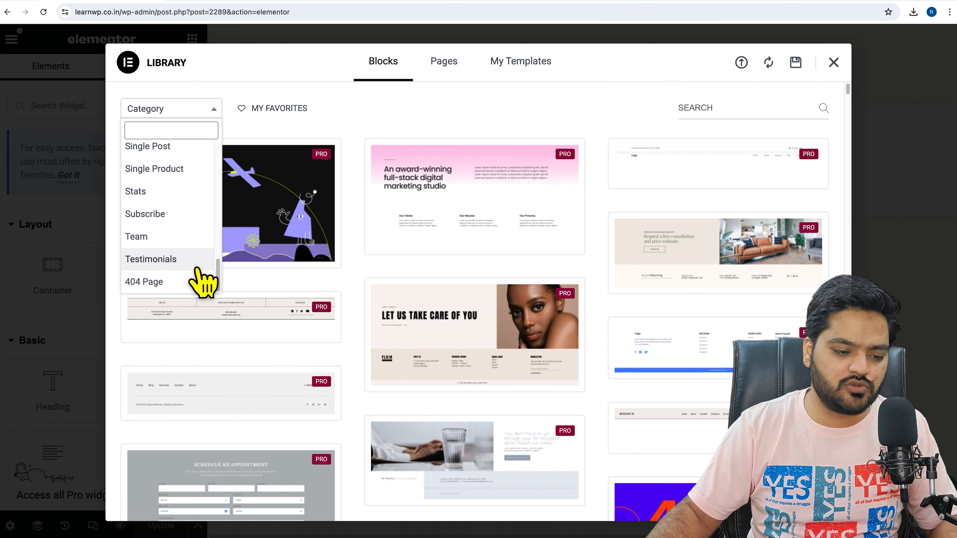
pyautogui.scroll(3, 196, 260)
pyautogui.scroll(3, 196, 264)
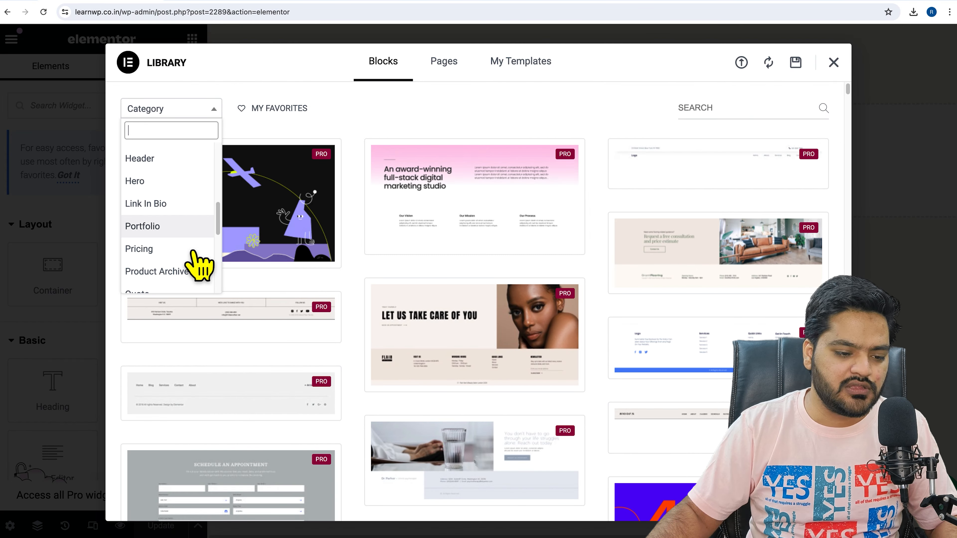
pyautogui.scroll(3, 196, 264)
pyautogui.scroll(1, 192, 253)
pyautogui.click(185, 253)
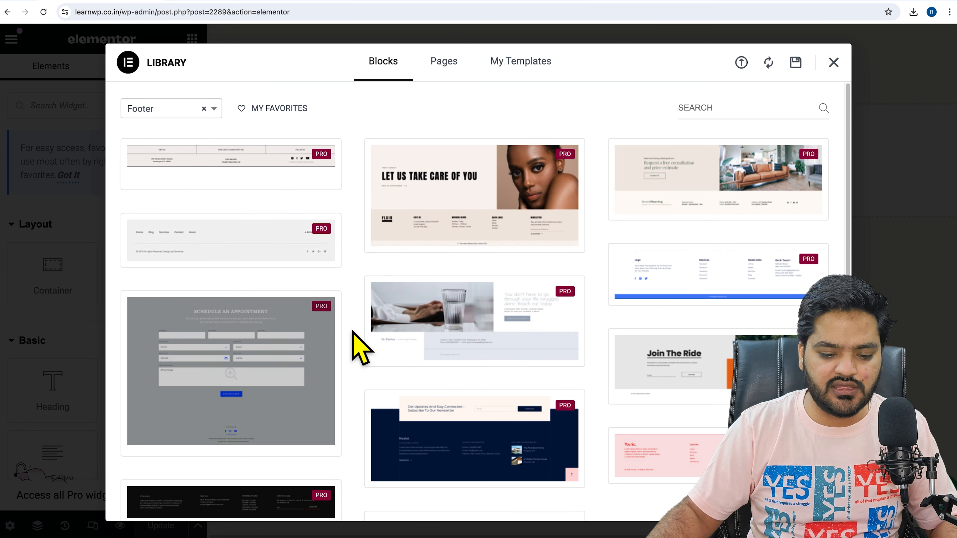
pyautogui.scroll(-5, 353, 332)
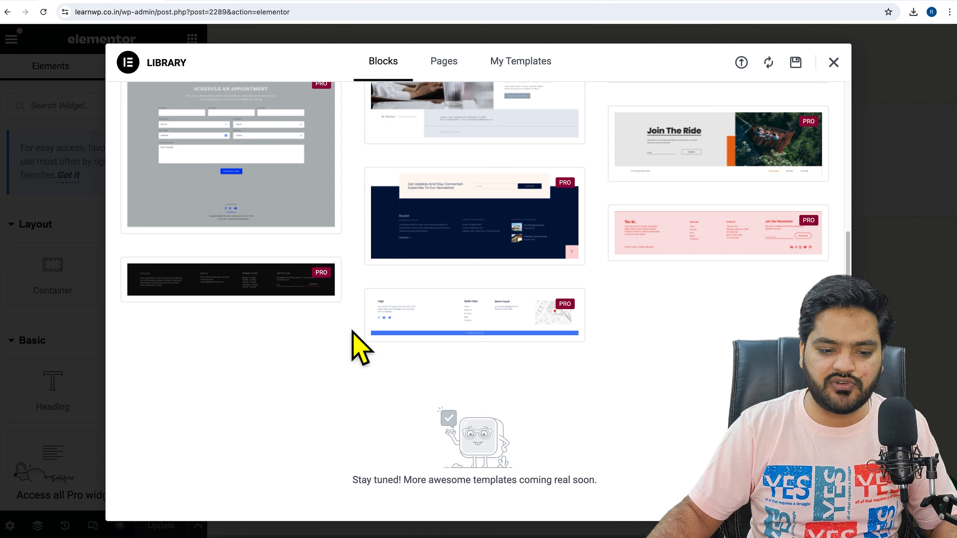
pyautogui.scroll(5, 353, 332)
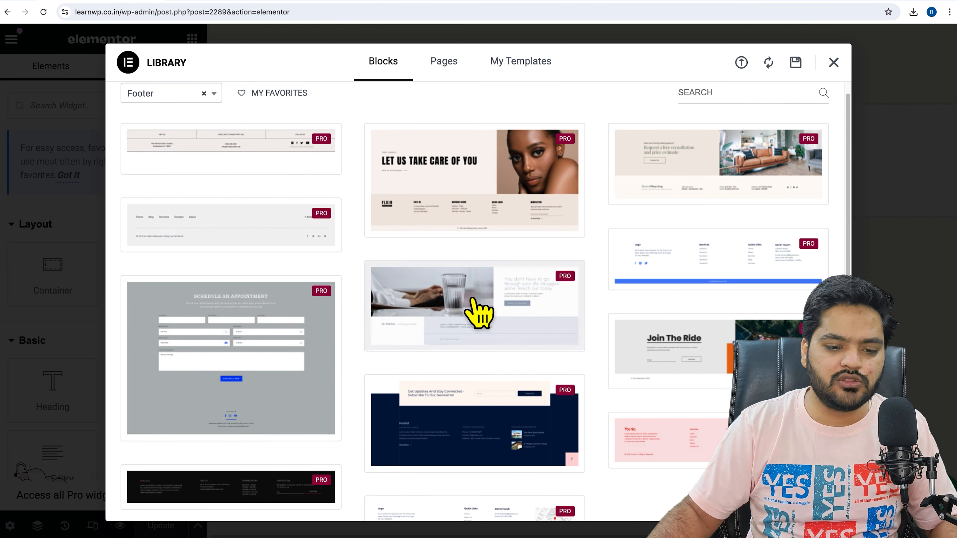
pyautogui.click(834, 62)
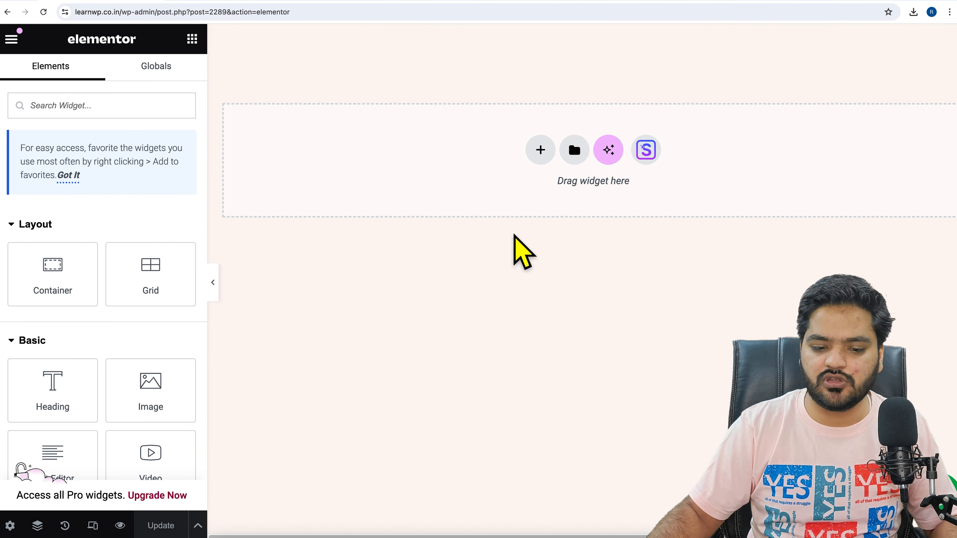
pyautogui.click(549, 157)
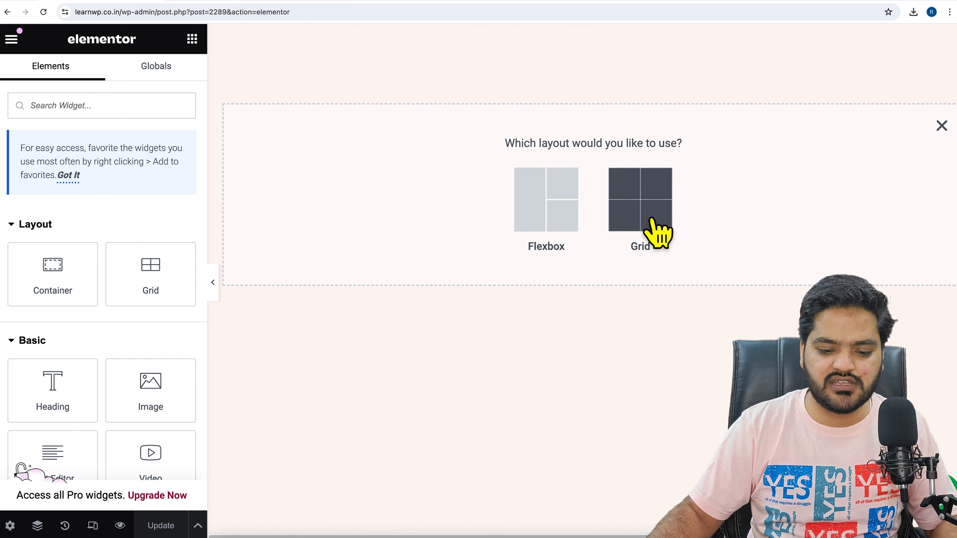
pyautogui.click(652, 226)
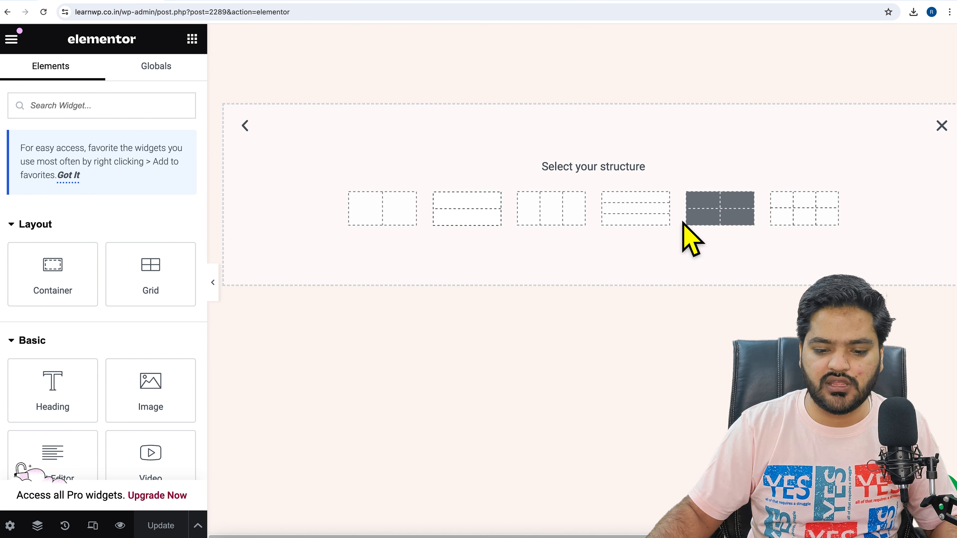
pyautogui.click(795, 222)
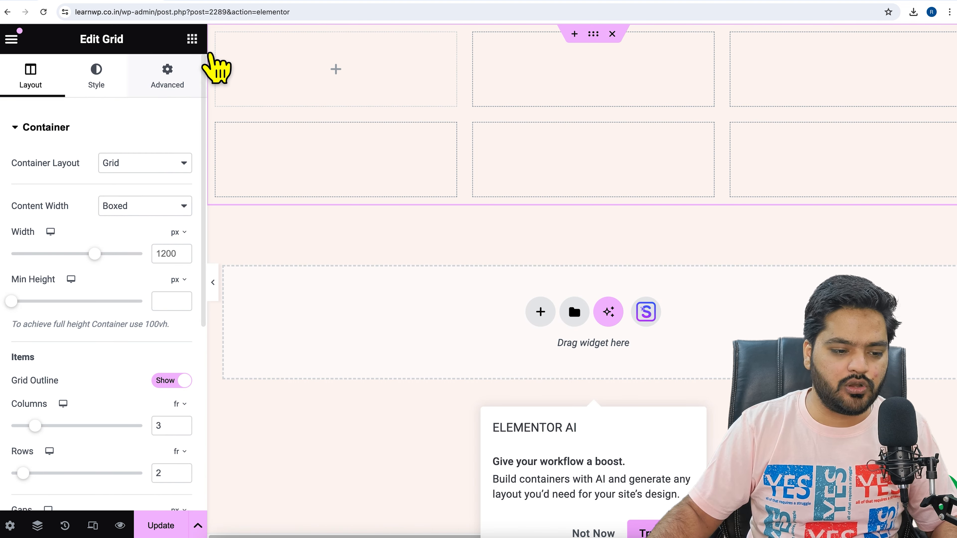
pyautogui.click(216, 67)
pyautogui.moveTo(62, 306); pyautogui.dragTo(322, 78)
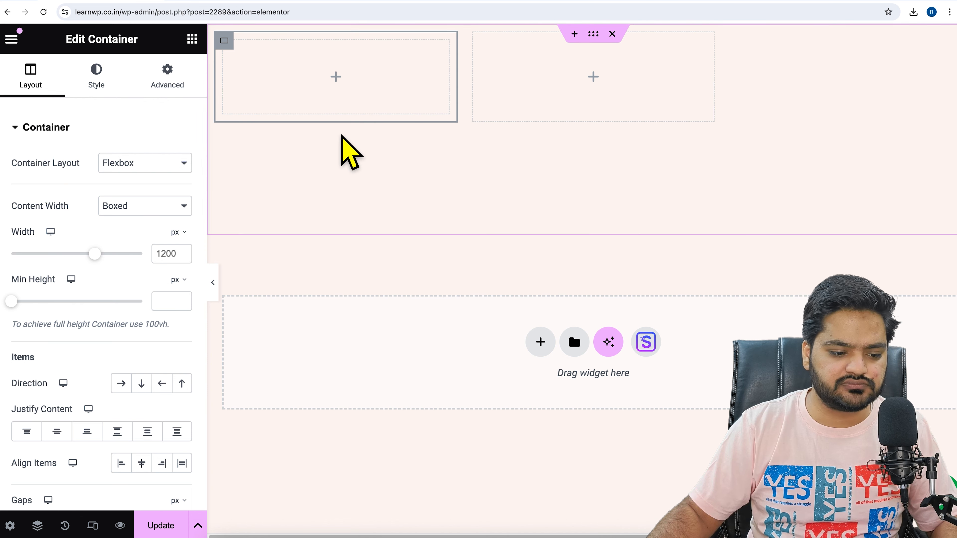
pyautogui.click(193, 39)
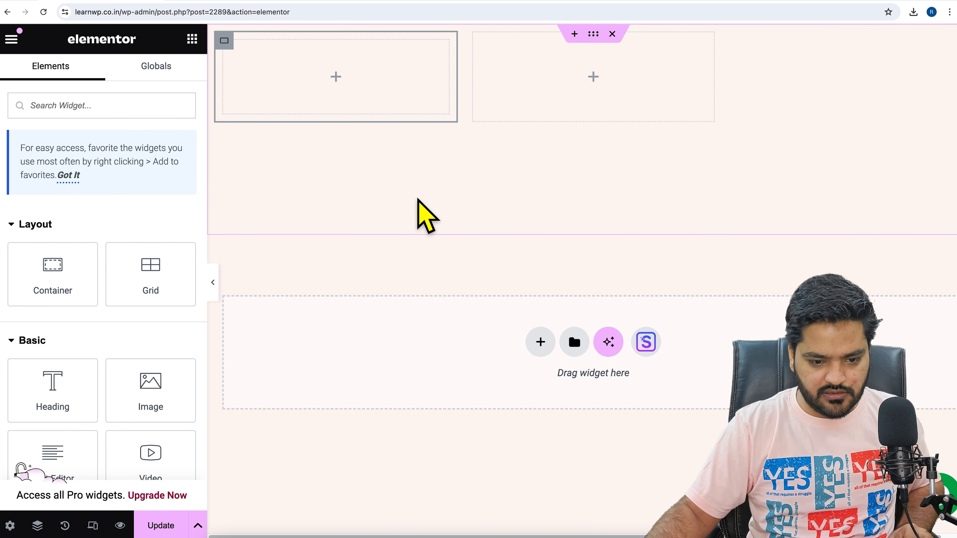
pyautogui.press('super+z')
pyautogui.click(613, 33)
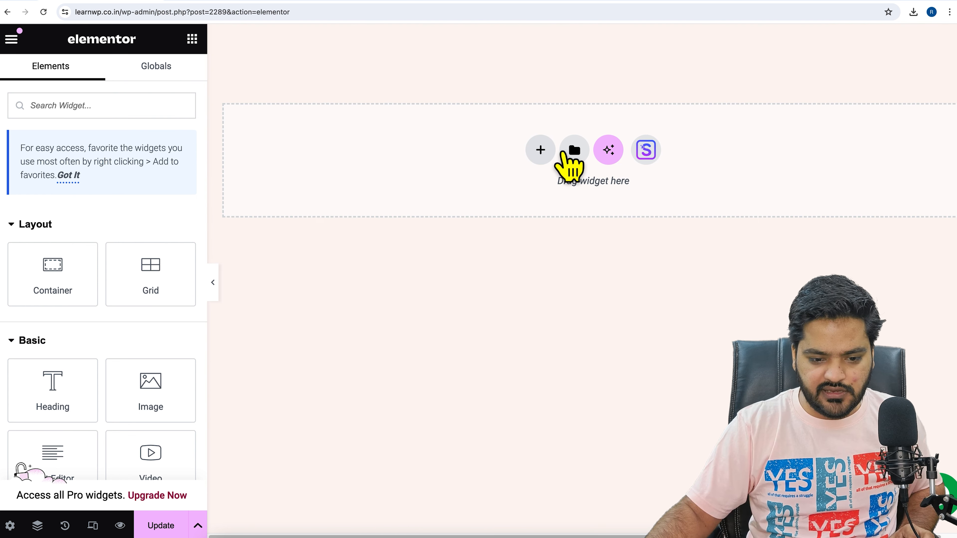
# Add a grid container with three columns and two rows, and place an Image widget in its first cell
pyautogui.click(540, 150)
pyautogui.click(639, 217)
pyautogui.click(835, 208)
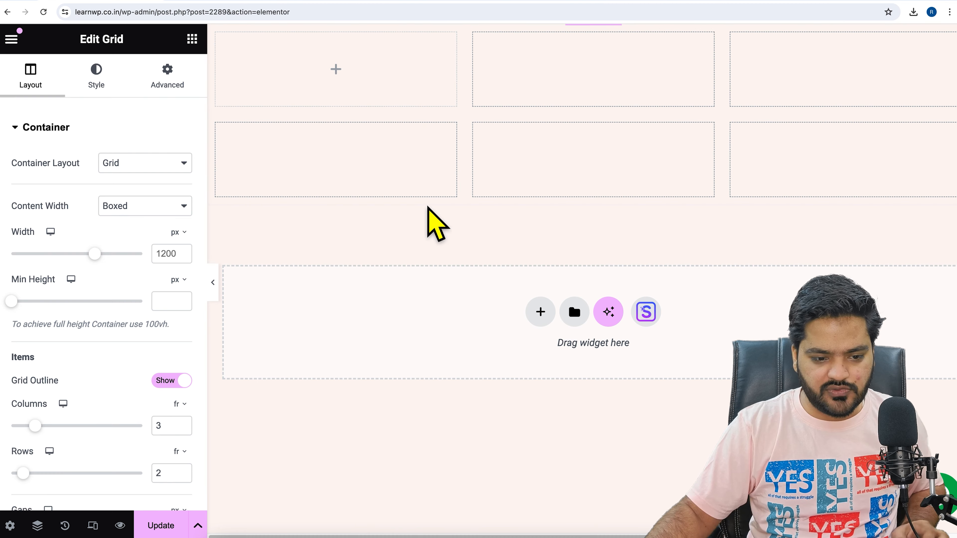
pyautogui.click(192, 38)
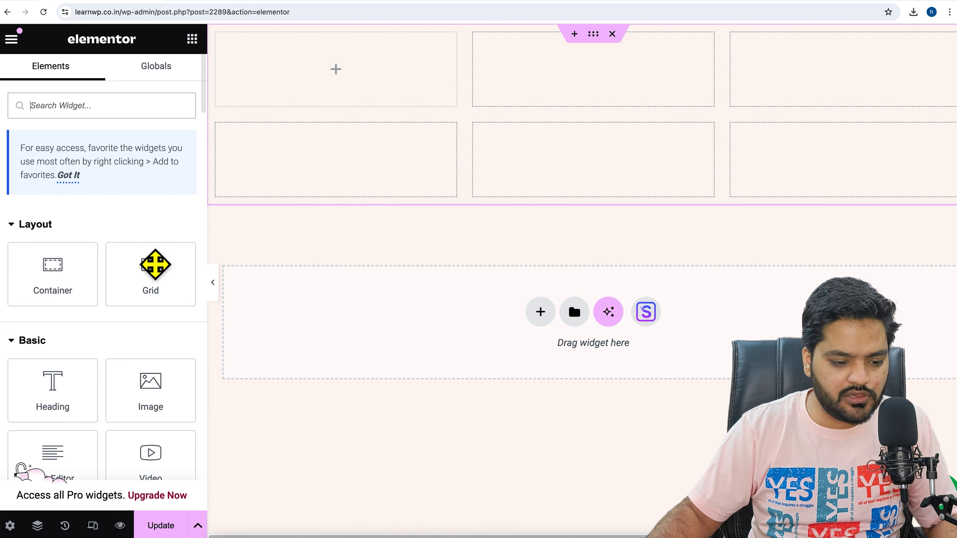
pyautogui.moveTo(157, 402); pyautogui.dragTo(310, 81)
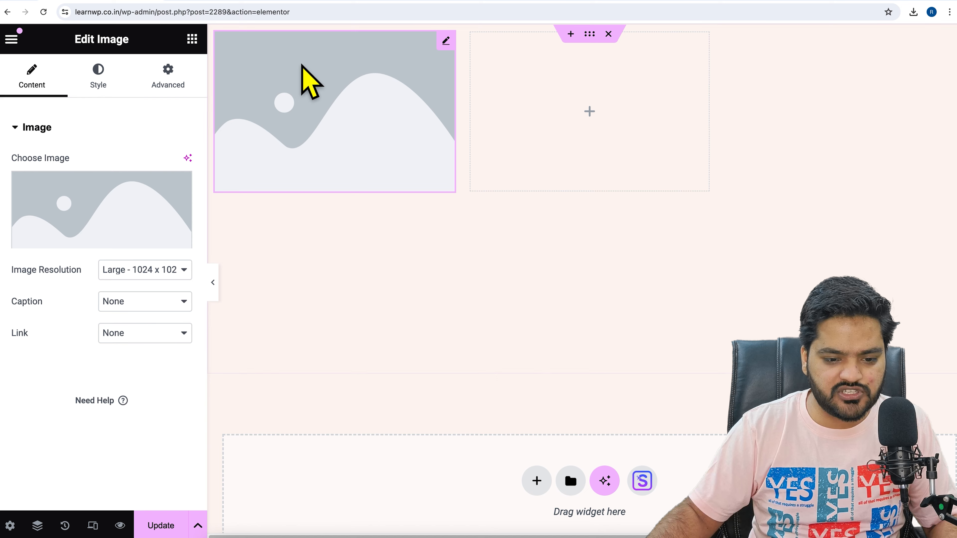
# Search the Elementor widgets for another element for the footer grid
pyautogui.click(192, 38)
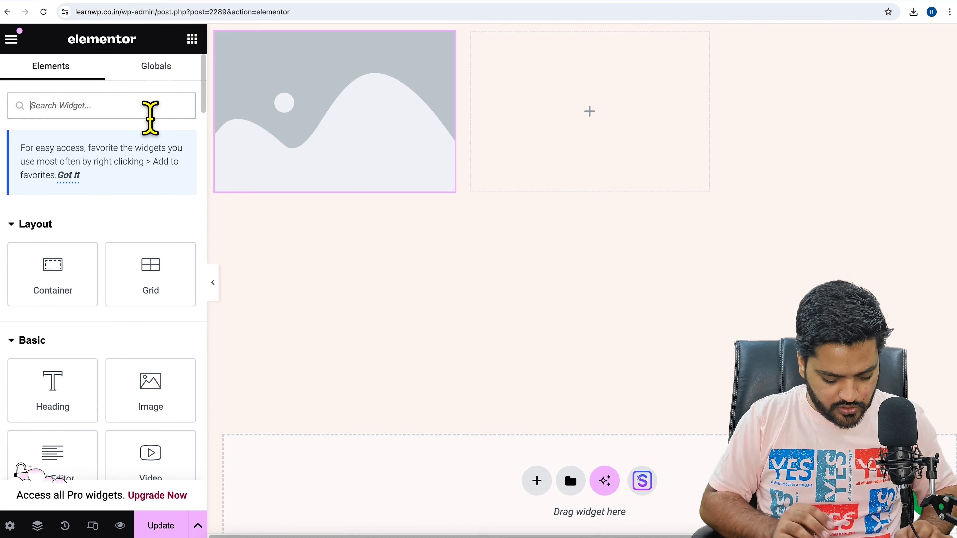
pyautogui.write('s')
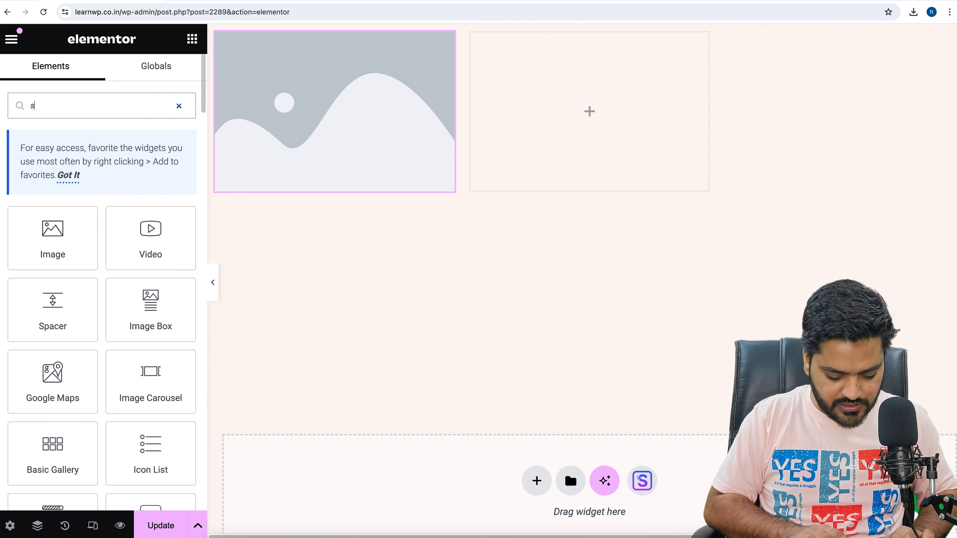